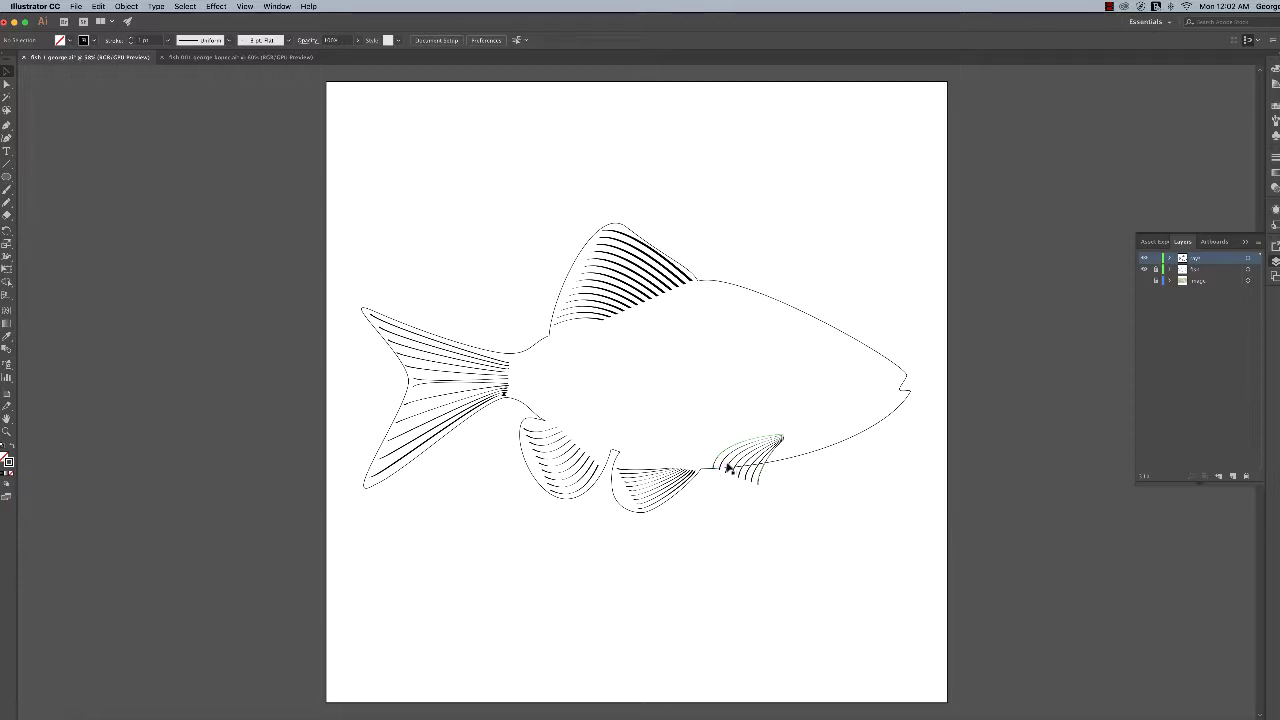
- Show the reference photo, then swap the finished fish's wide stripes for the narrower version
left_click(729, 468)
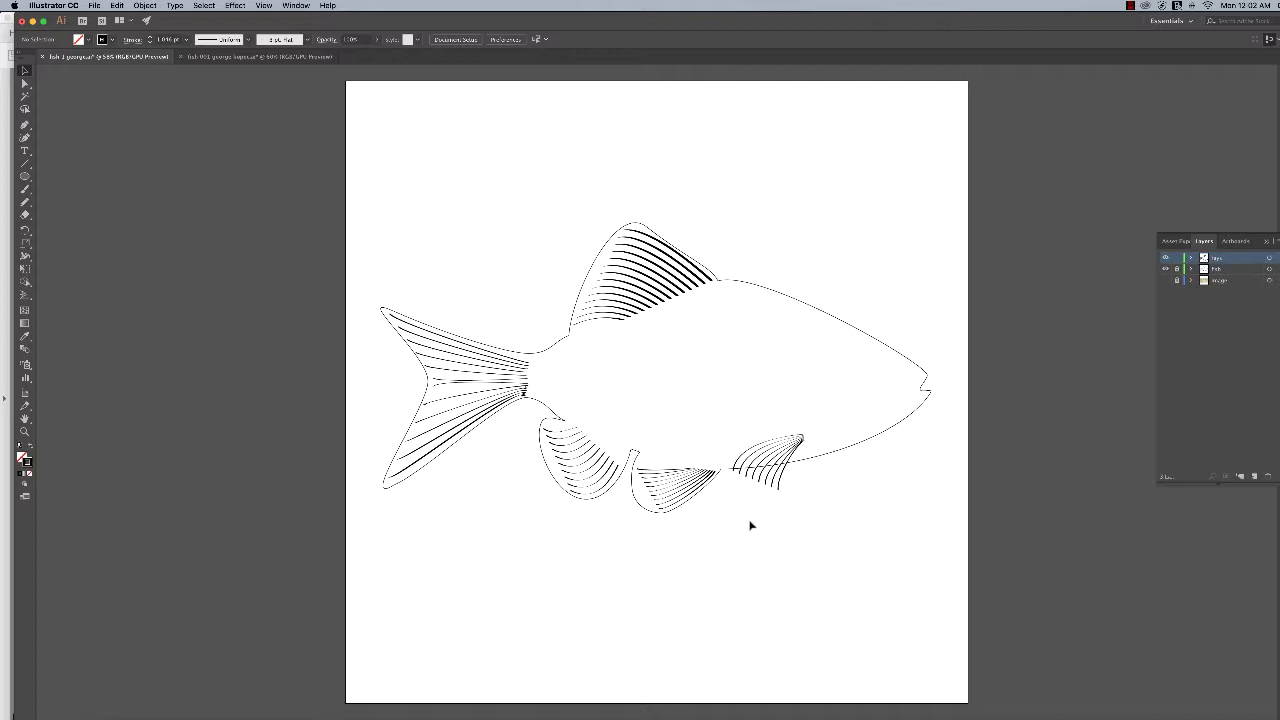
left_click(1166, 281)
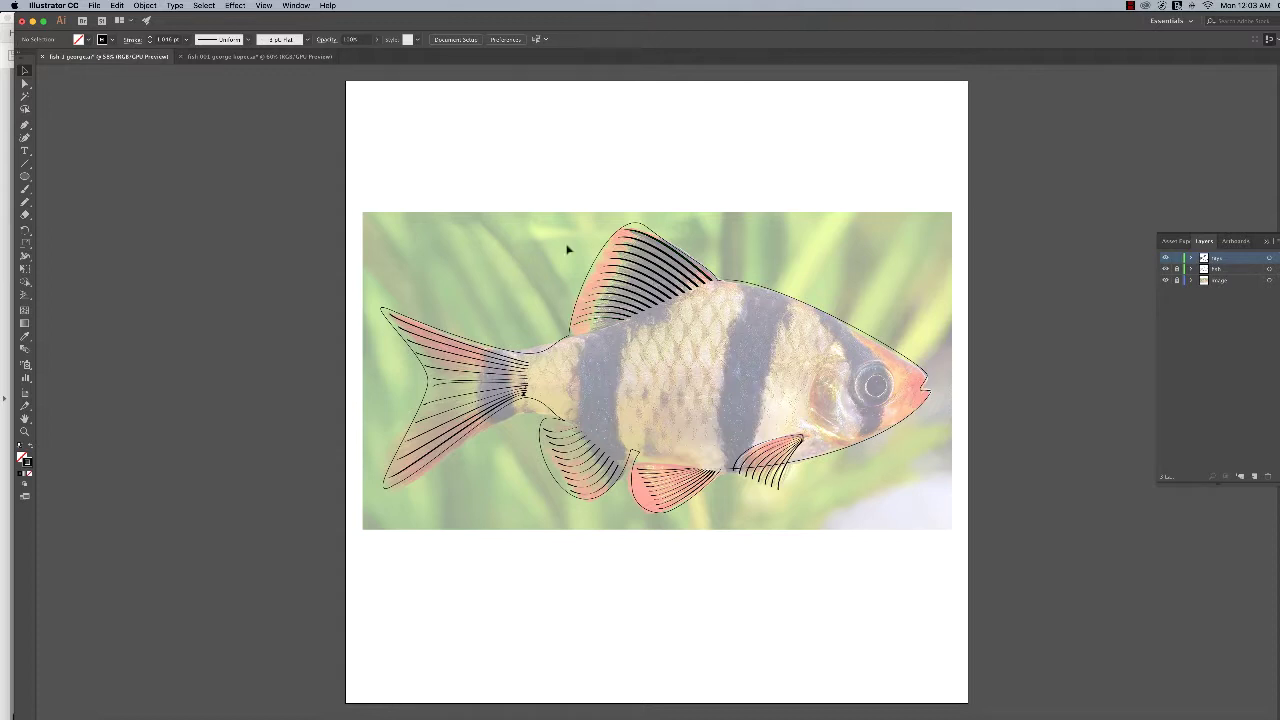
left_click(228, 58)
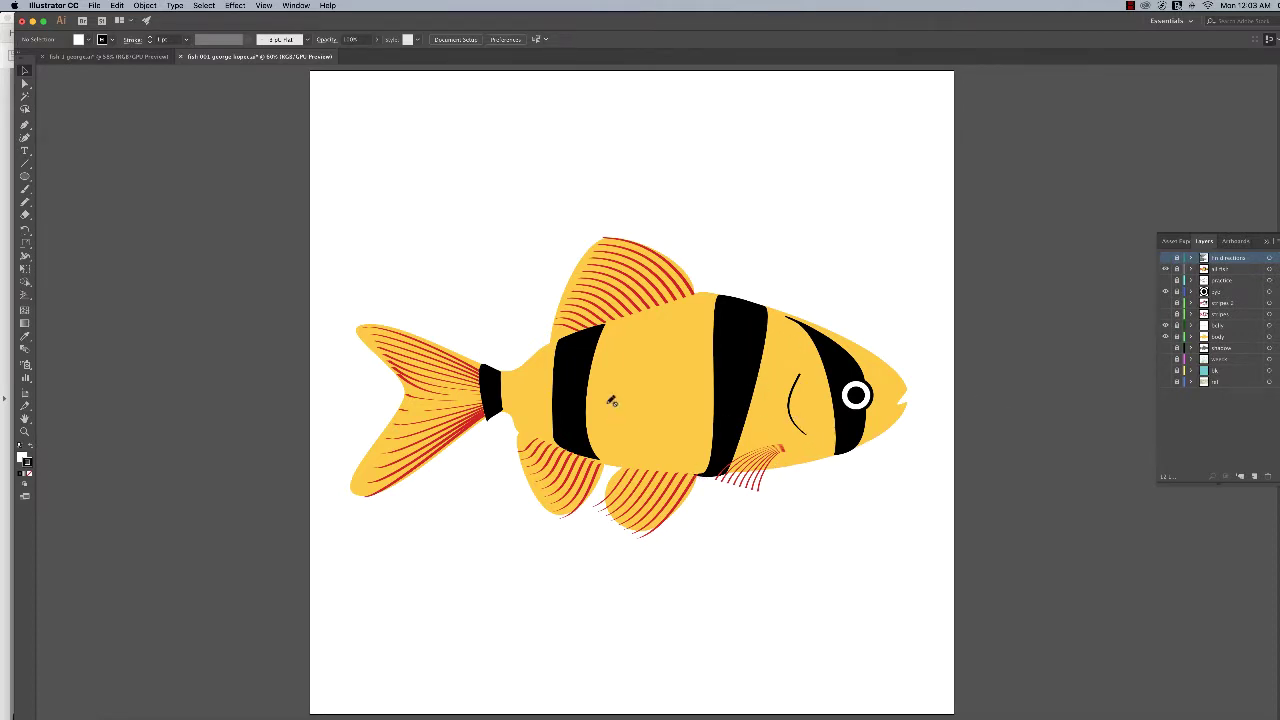
left_click(1165, 270)
left_click(1165, 302)
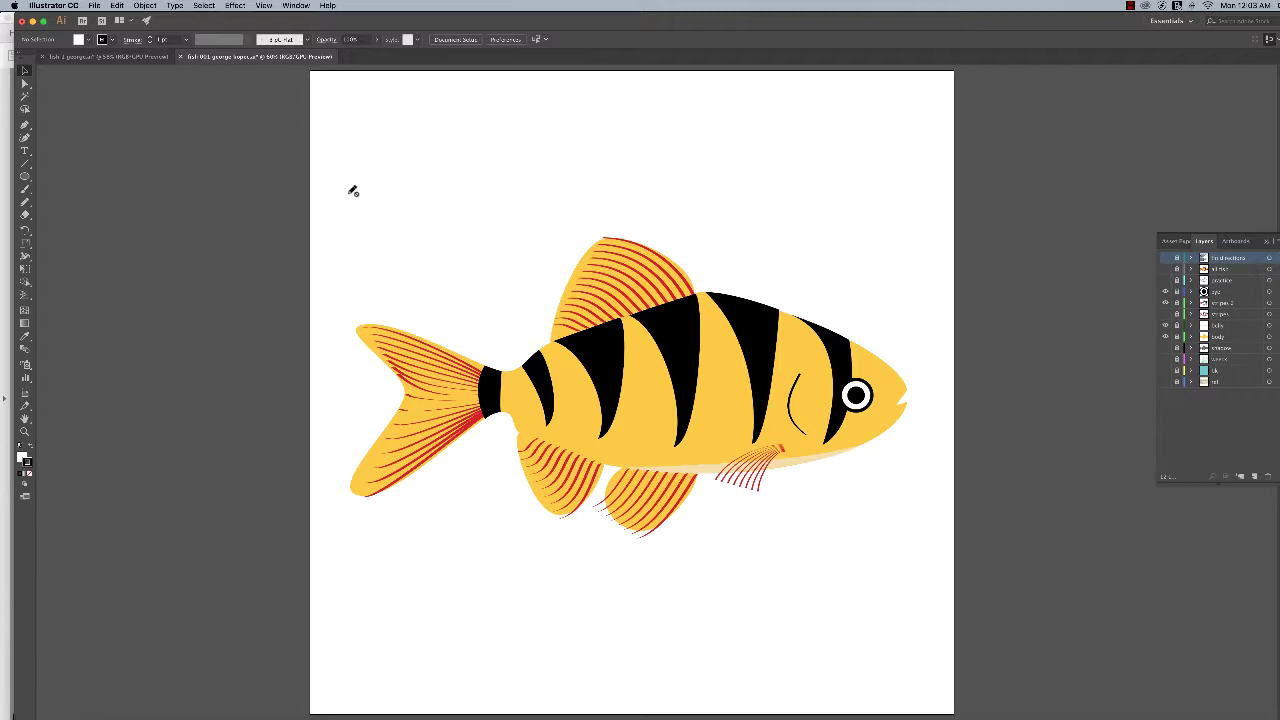
- Compare the traced and finished fish documents, ending back on the photo-traced fish
left_click(145, 57)
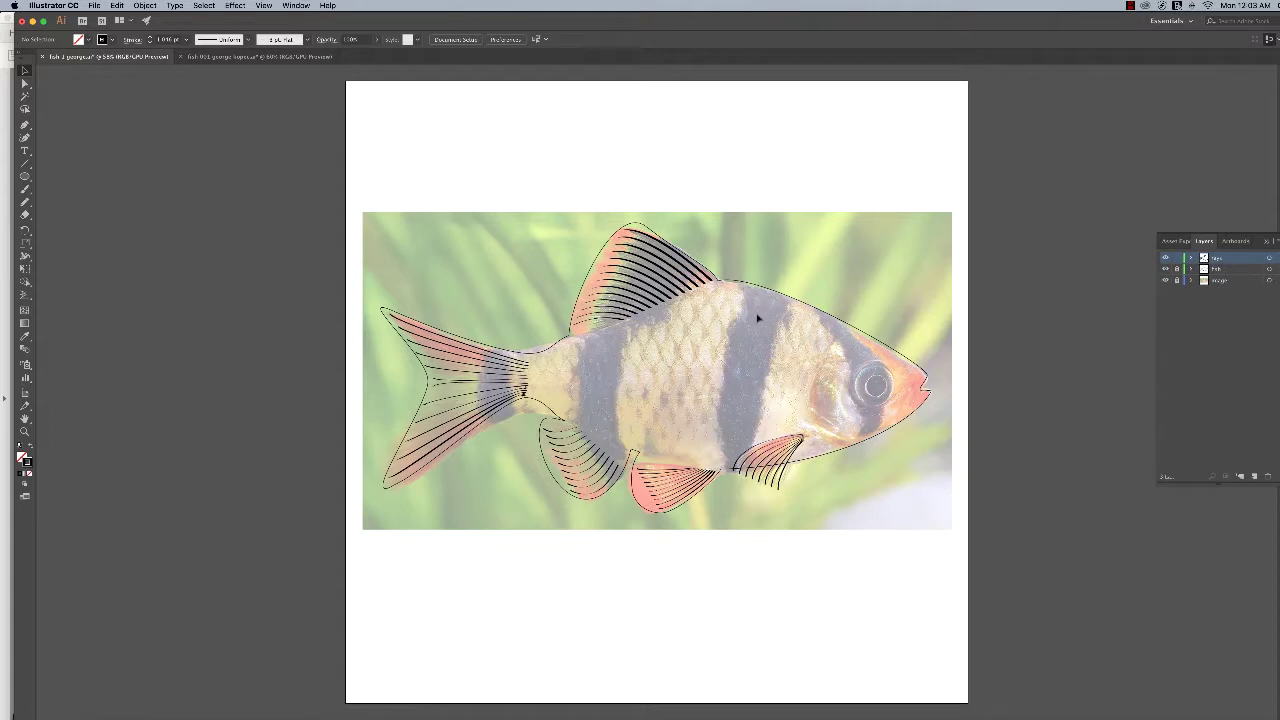
left_click(245, 57)
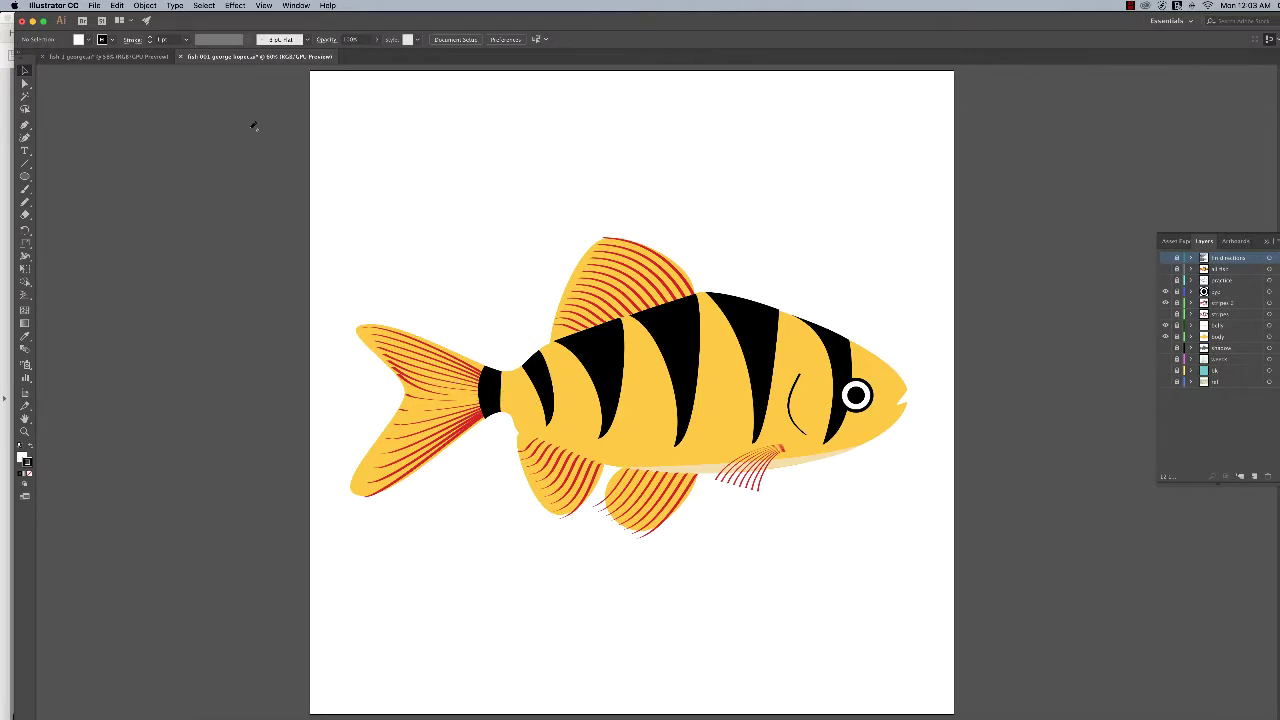
left_click(140, 57)
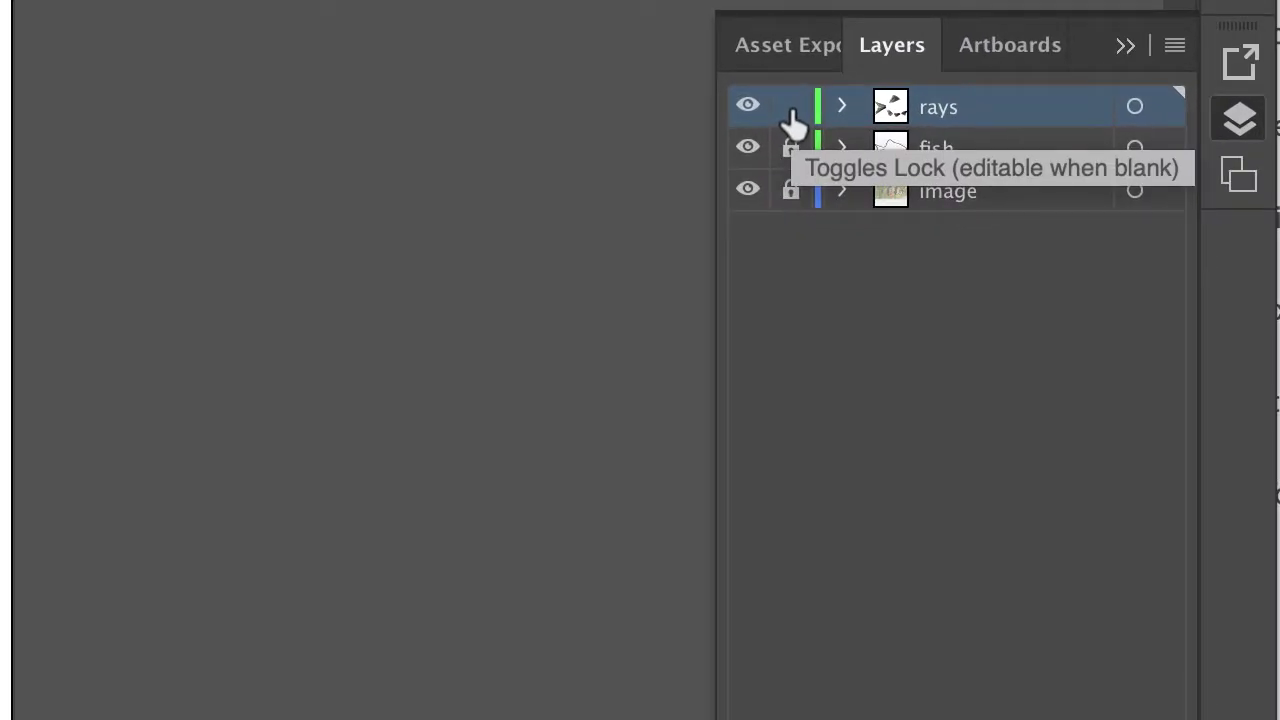
- Lock the rays layer and add a new top layer named 'stripes'
left_click(790, 110)
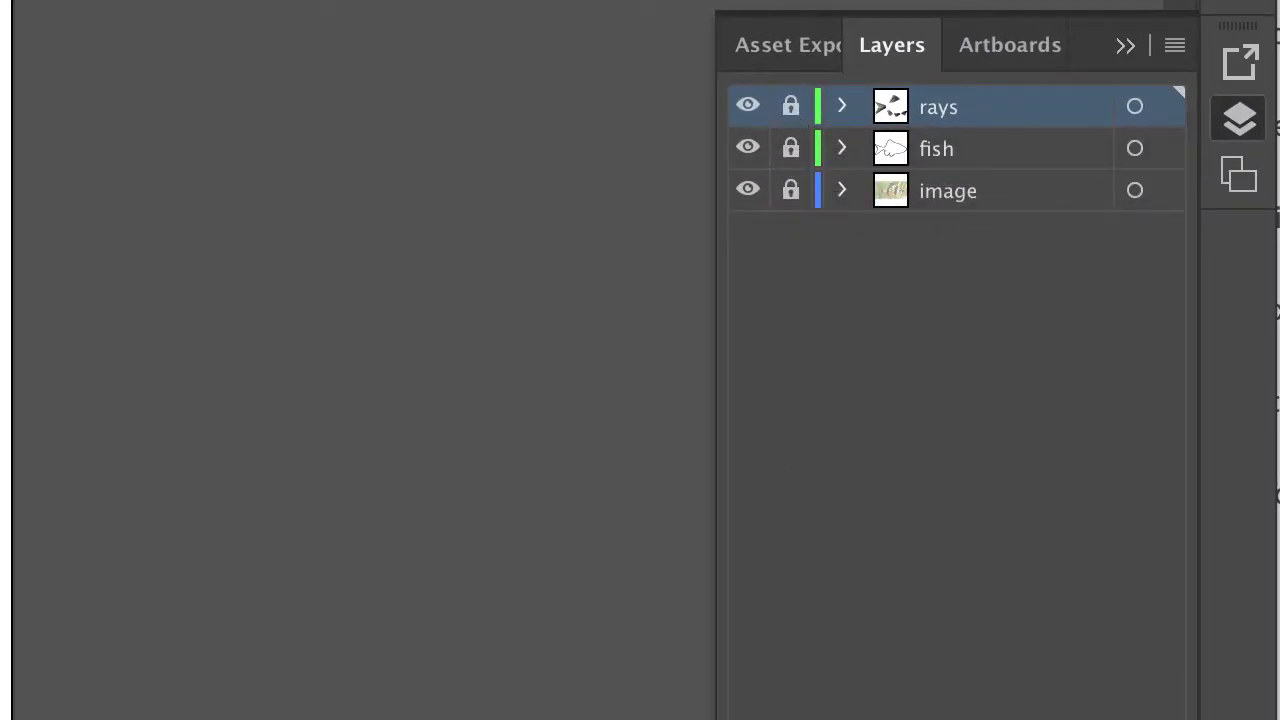
key("ctrl+l")
double_click(944, 107)
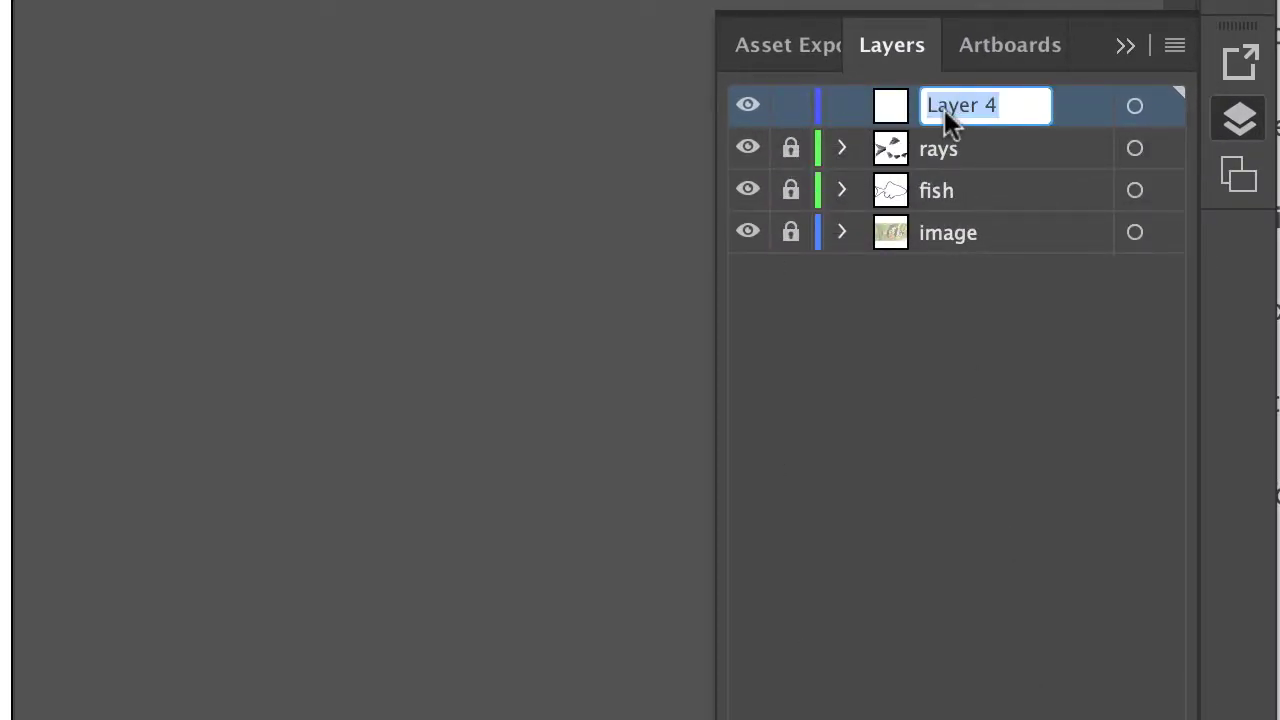
type("stripes")
key("Return")
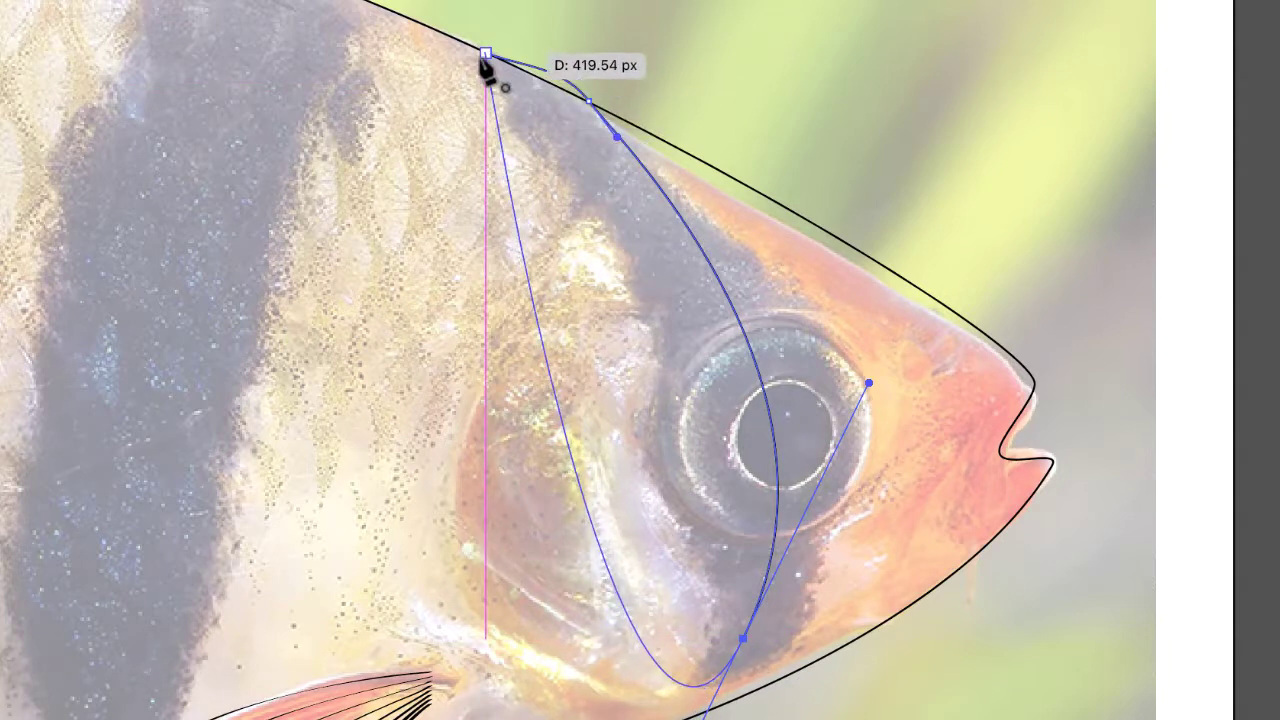
- Close the stripe path back at its starting anchor
left_click(485, 55)
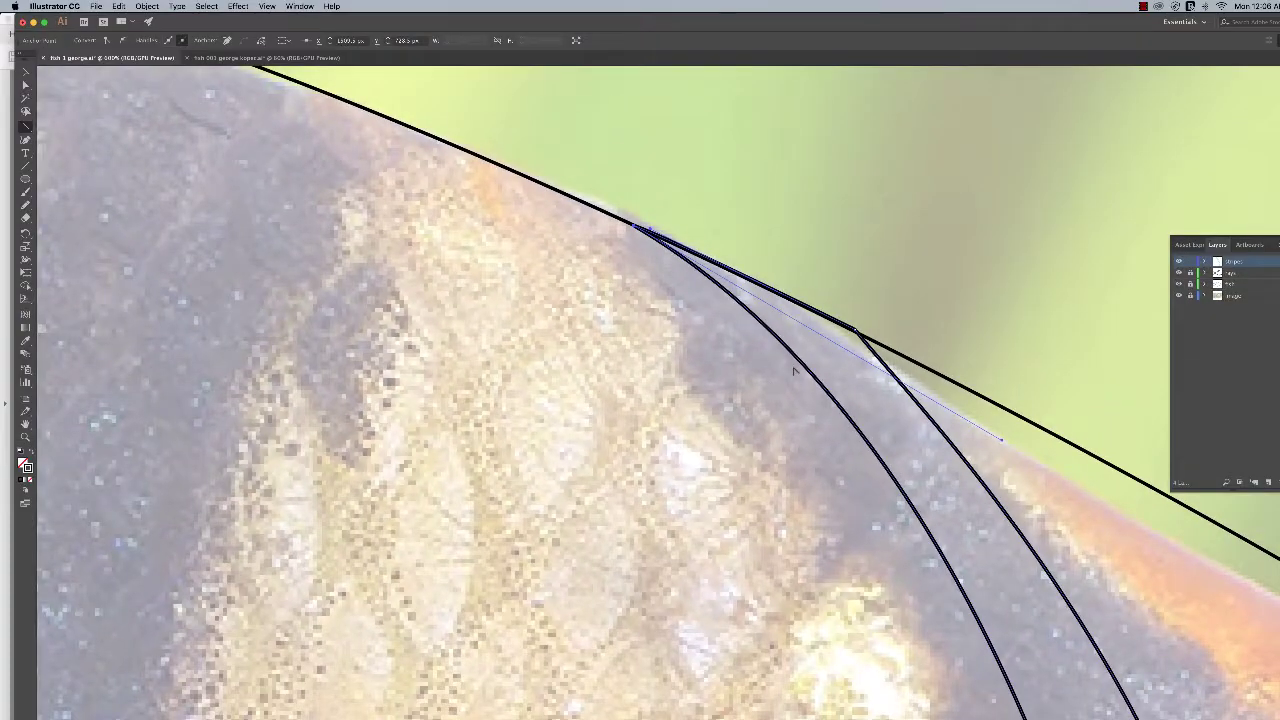
scroll(821, 298, "down", 3)
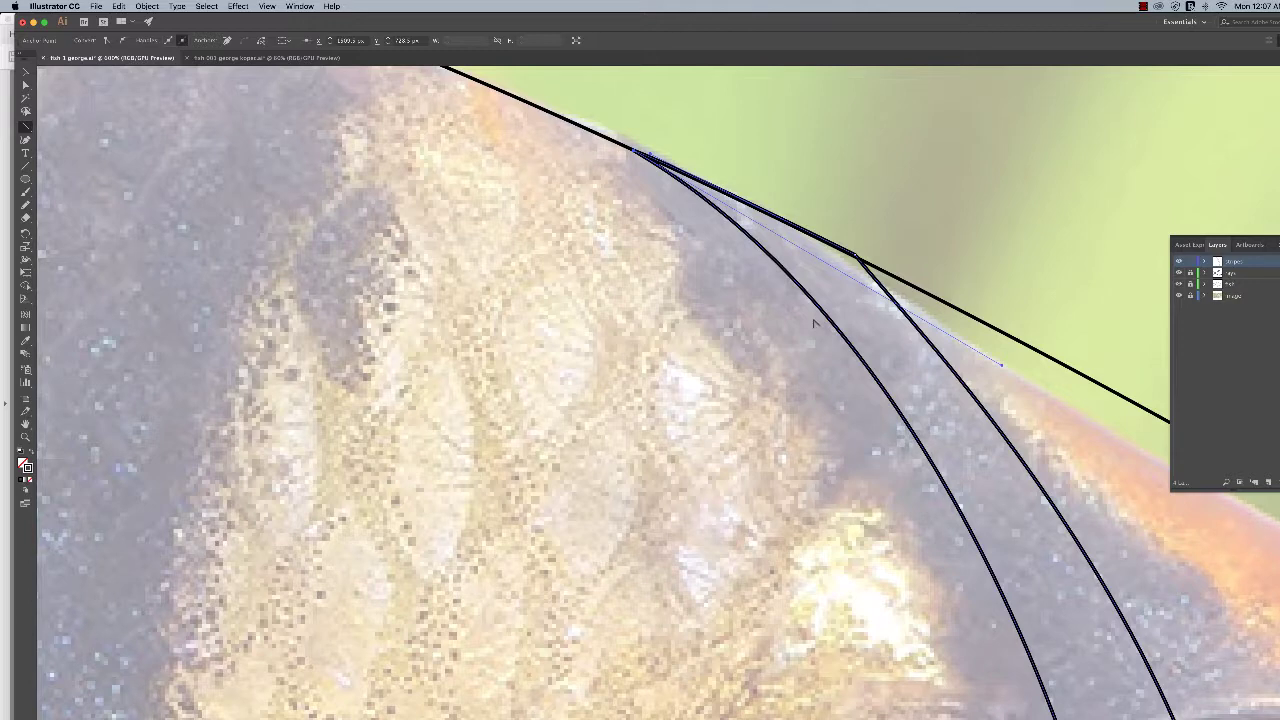
key("super+o")
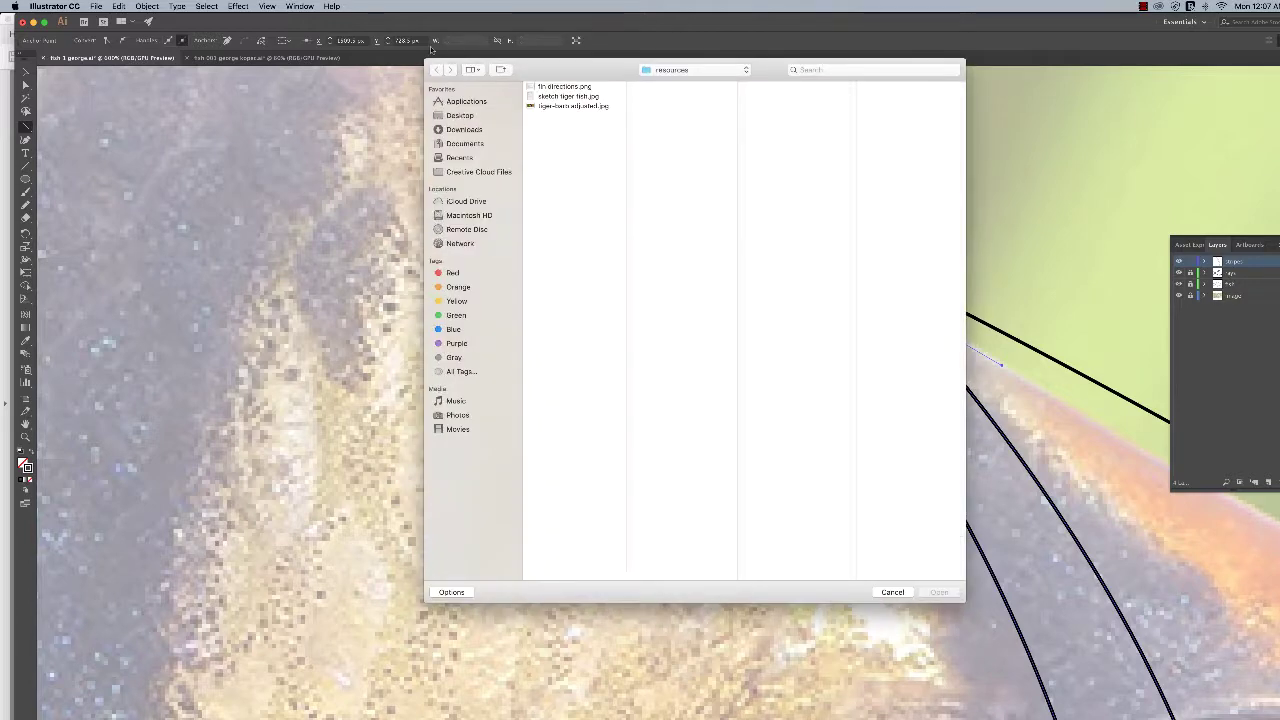
left_click(892, 592)
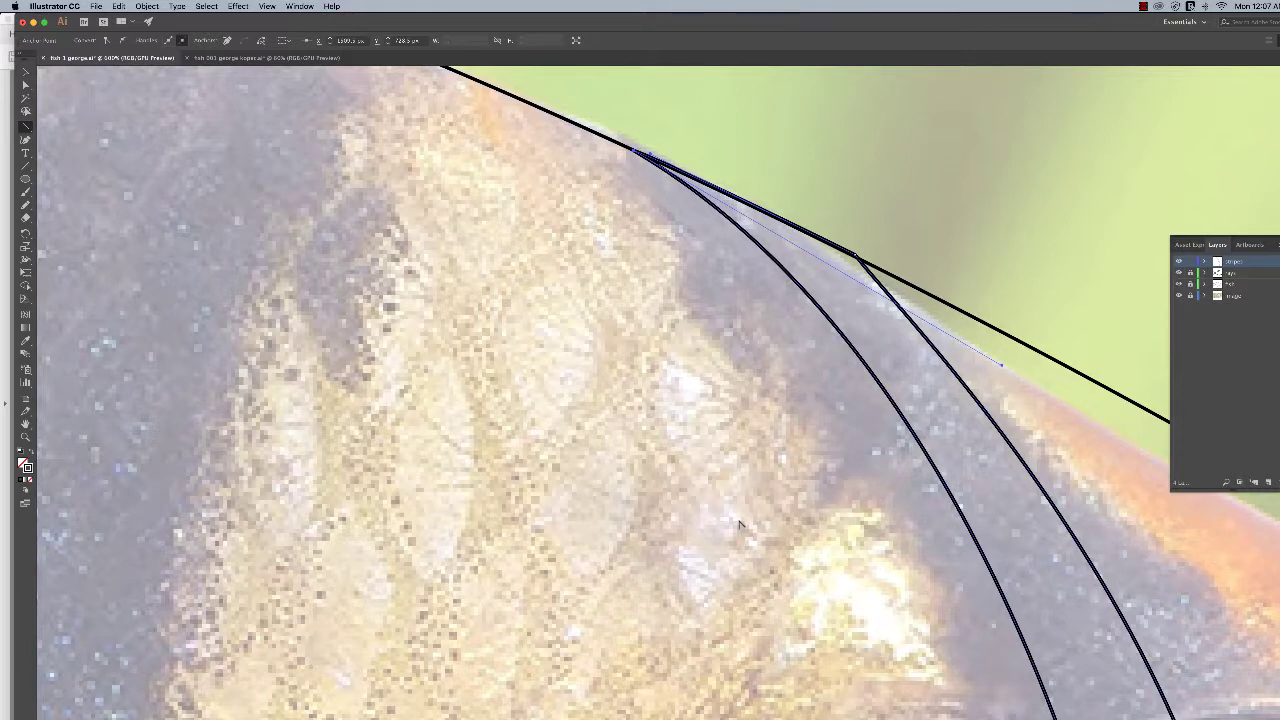
key("z")
- Drag the stripe's bottom anchor, handles and edges to trace the dark band around the eye
left_click(684, 497, "alt")
left_click(685, 496, "alt")
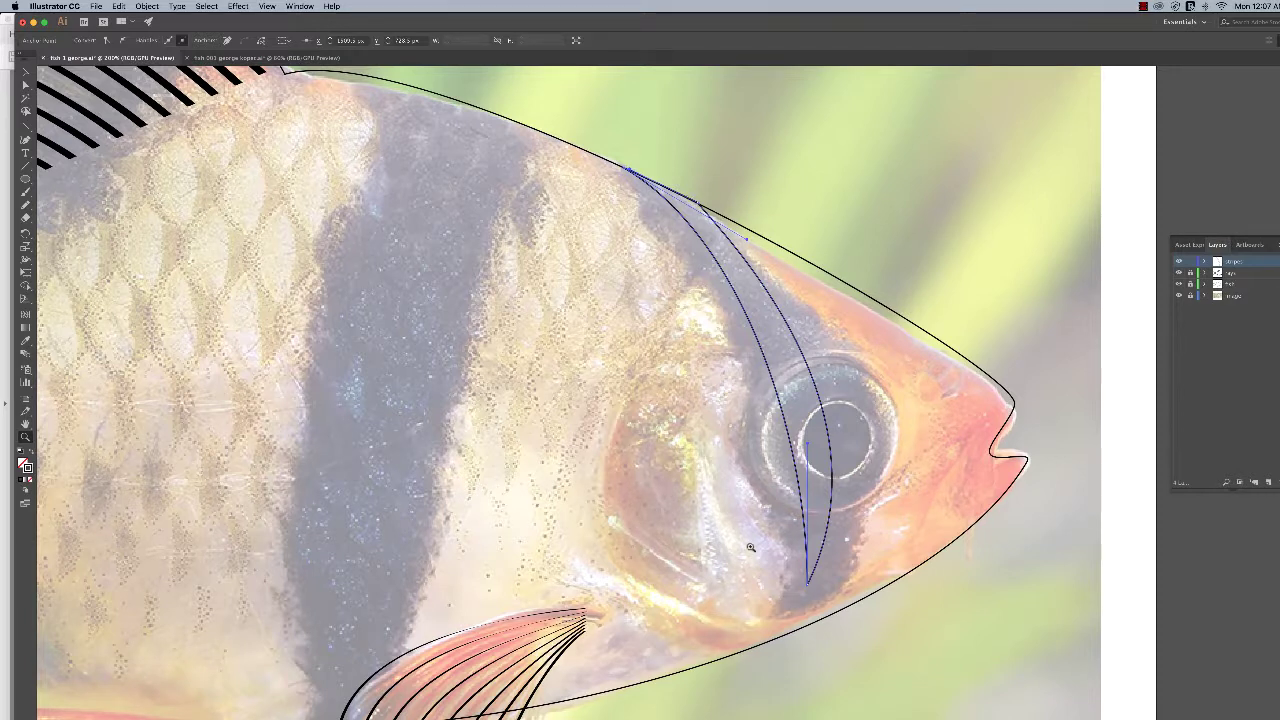
key("a")
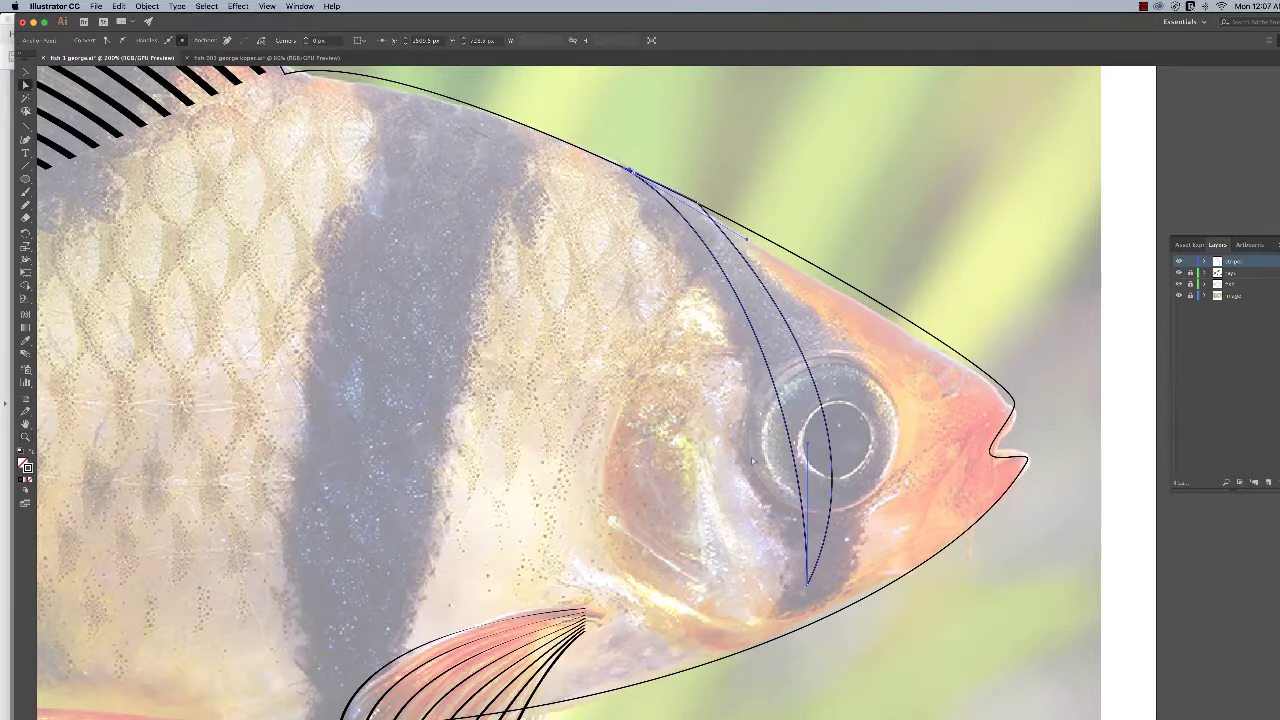
left_click_drag(810, 447, 778, 436)
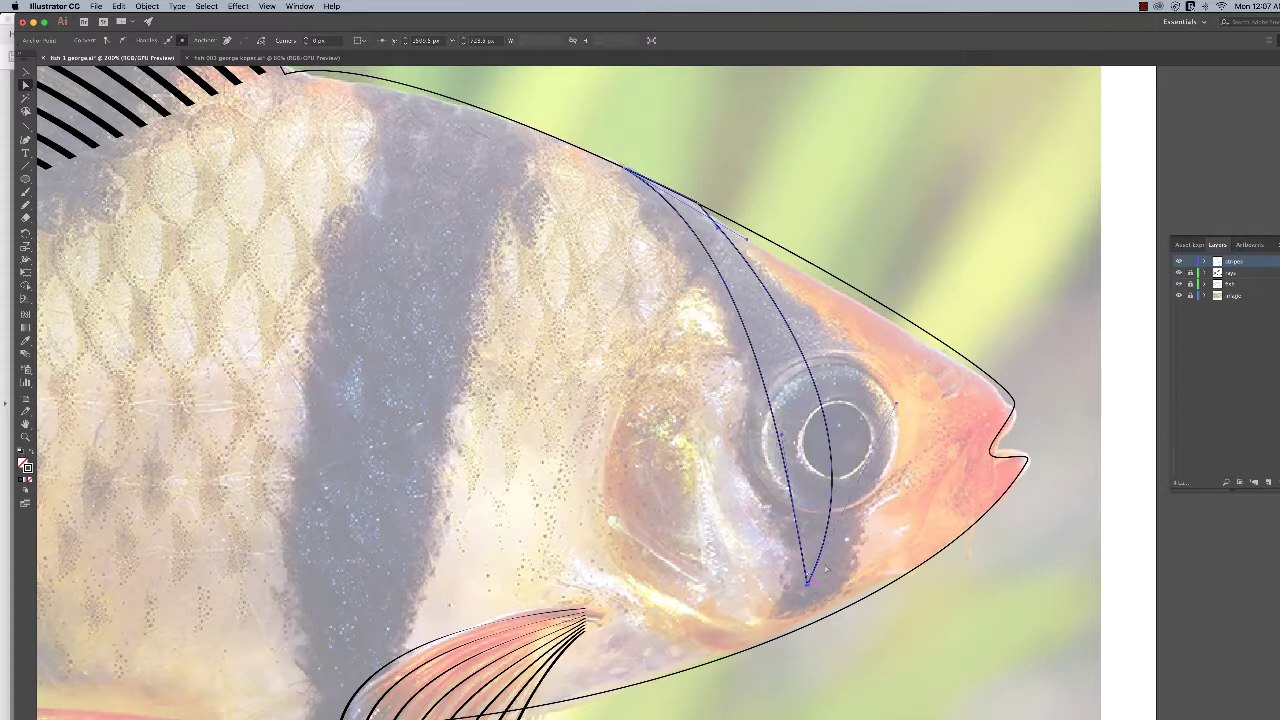
left_click_drag(896, 404, 873, 394)
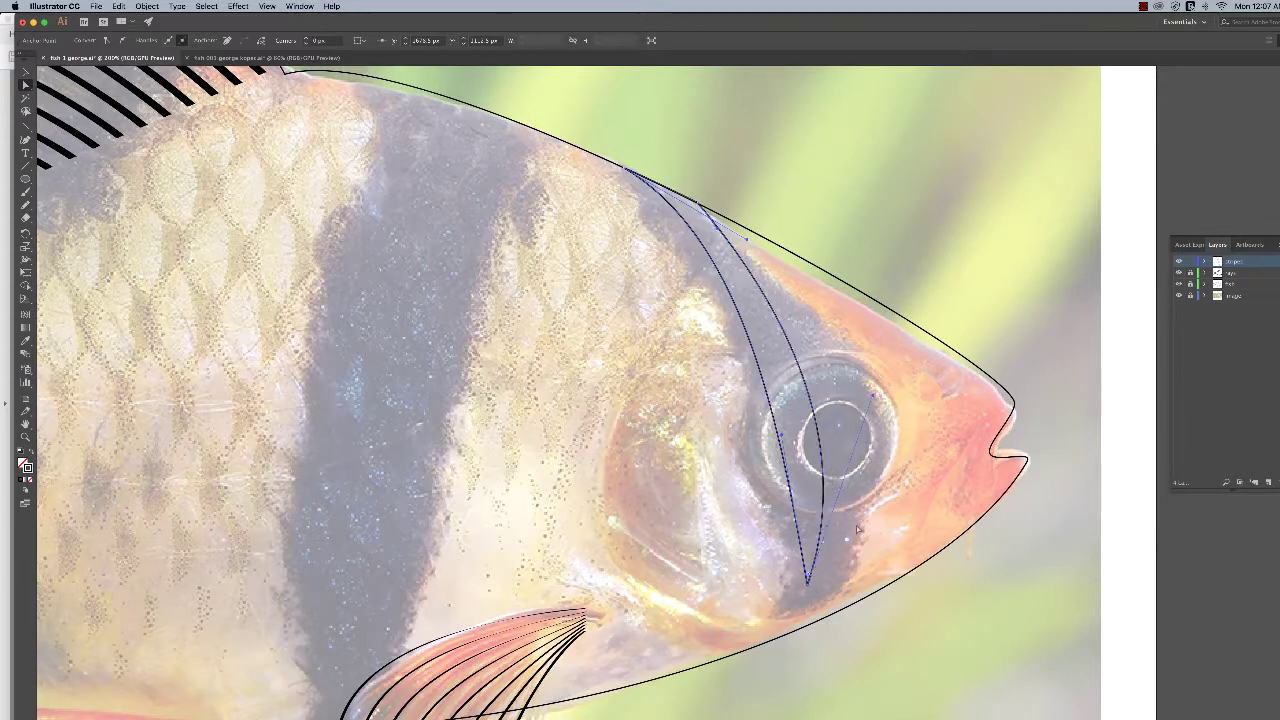
mouse_move(809, 589)
left_mouse_down()
mouse_move(790, 616)
mouse_move(797, 606)
left_mouse_up()
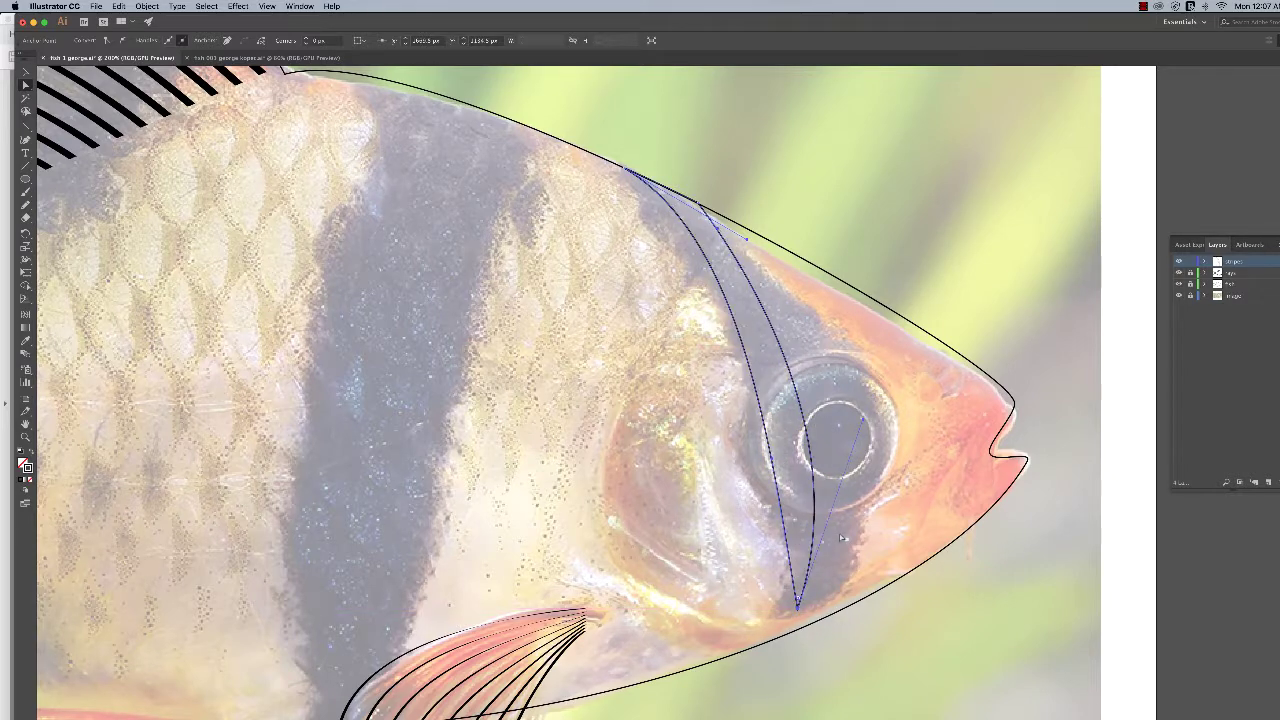
left_click_drag(866, 420, 876, 402)
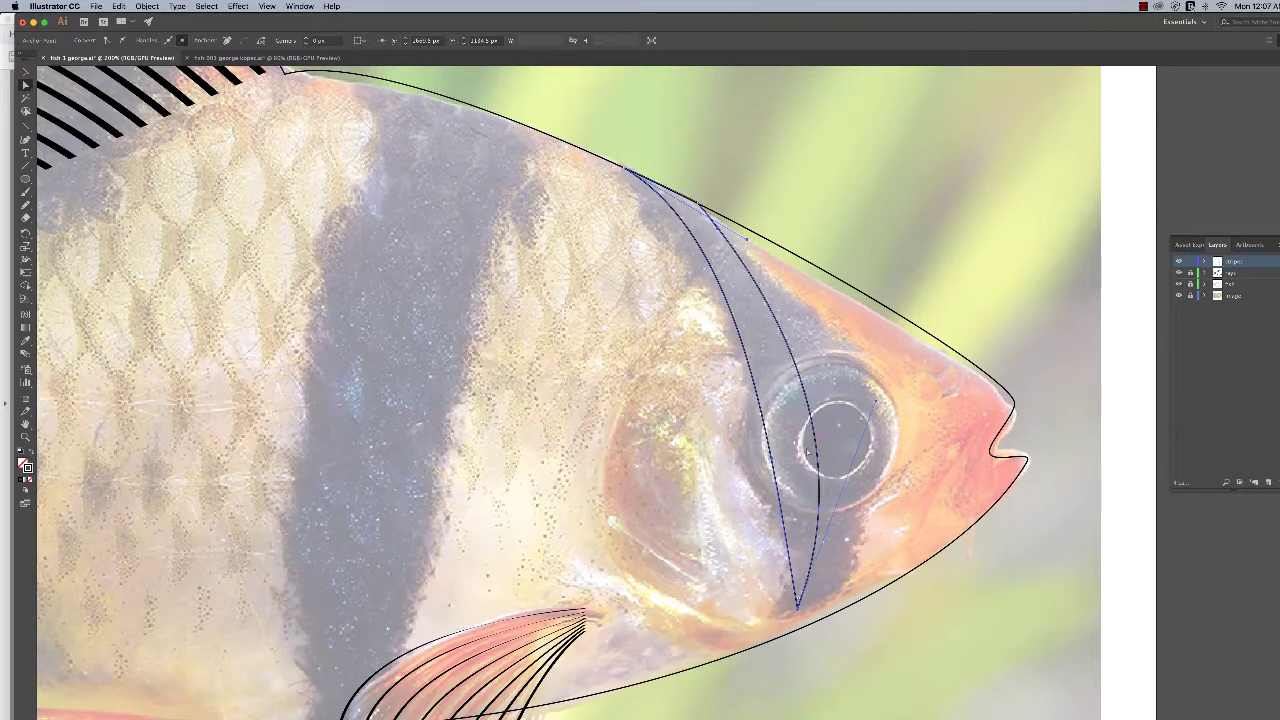
left_click_drag(772, 460, 770, 448)
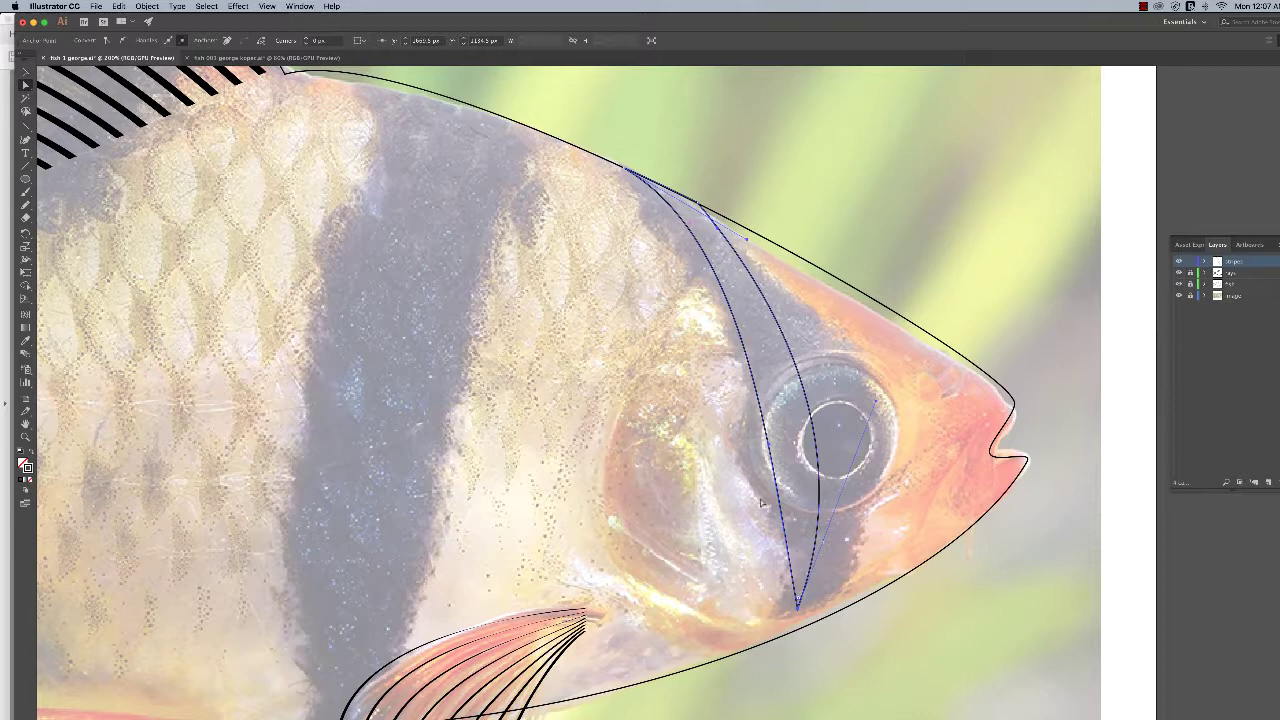
left_click_drag(749, 244, 750, 333)
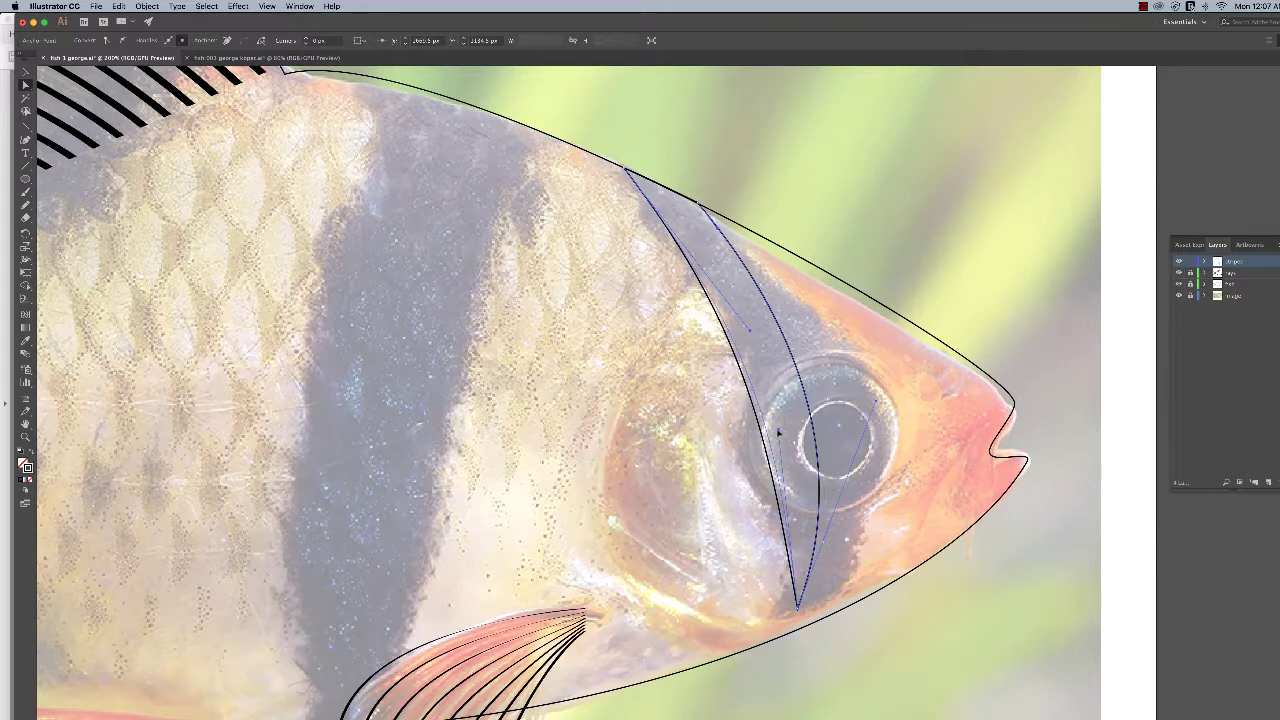
left_click(655, 358)
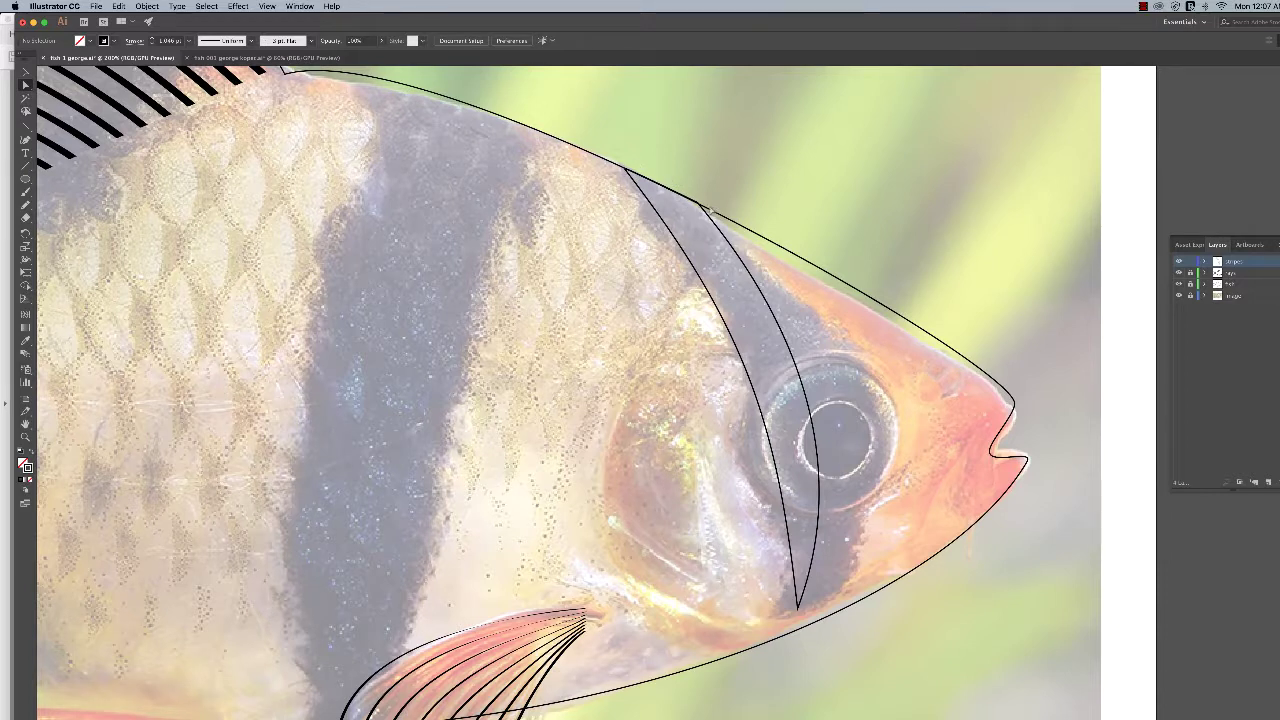
left_click(699, 204)
left_click(697, 188)
left_click(711, 222)
left_click(686, 186)
- Zoom in on the stripe's top junction and nudge its anchor onto the back outline
left_click(698, 207)
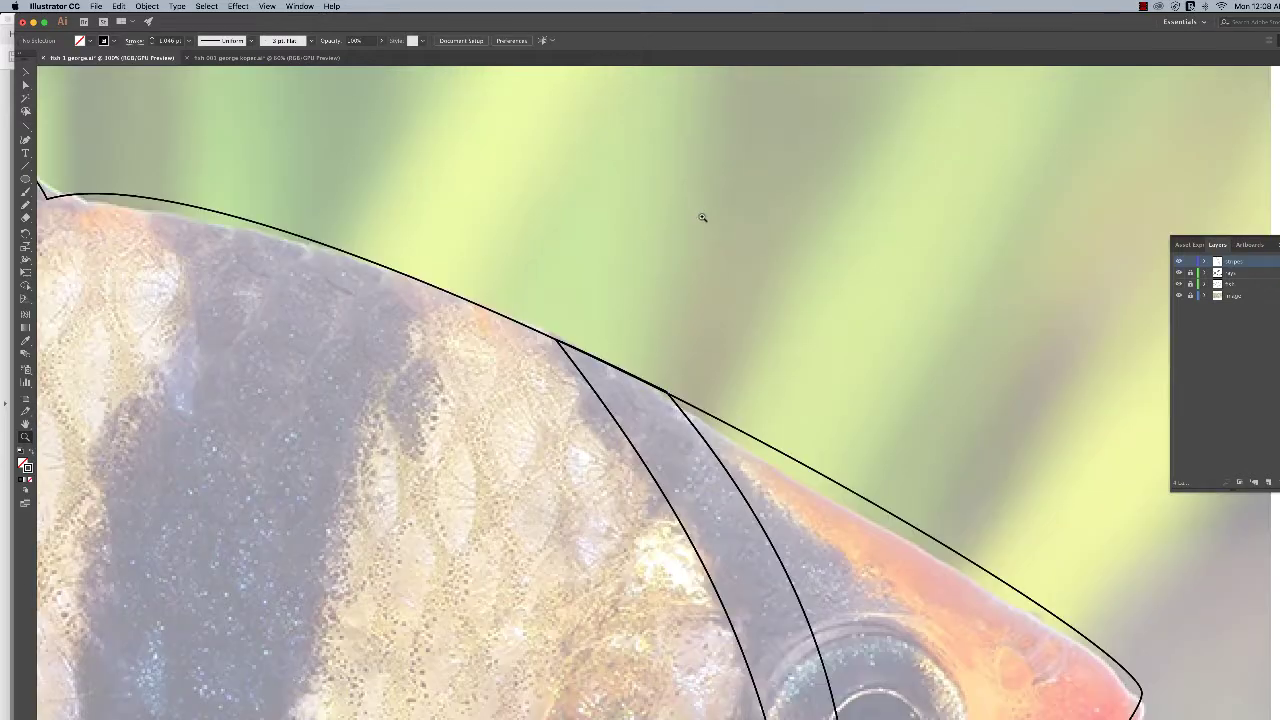
left_click(675, 400)
left_click(675, 400)
left_click(675, 400)
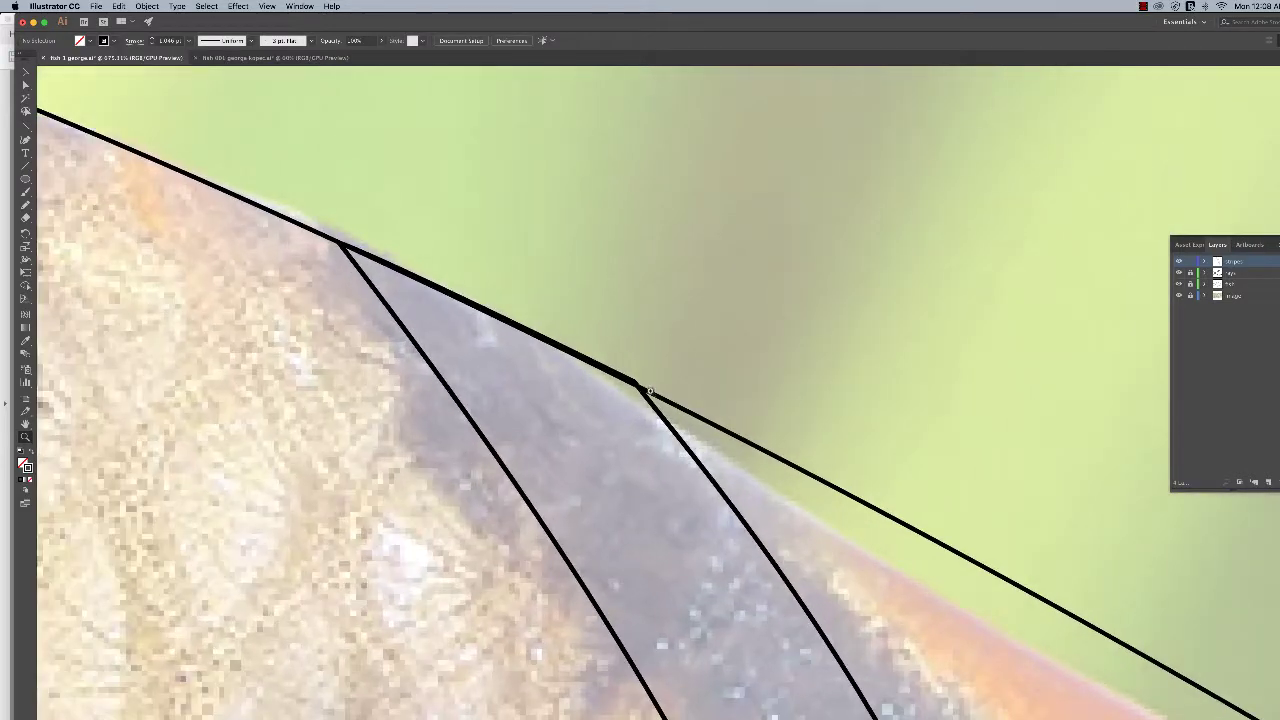
left_click(27, 86)
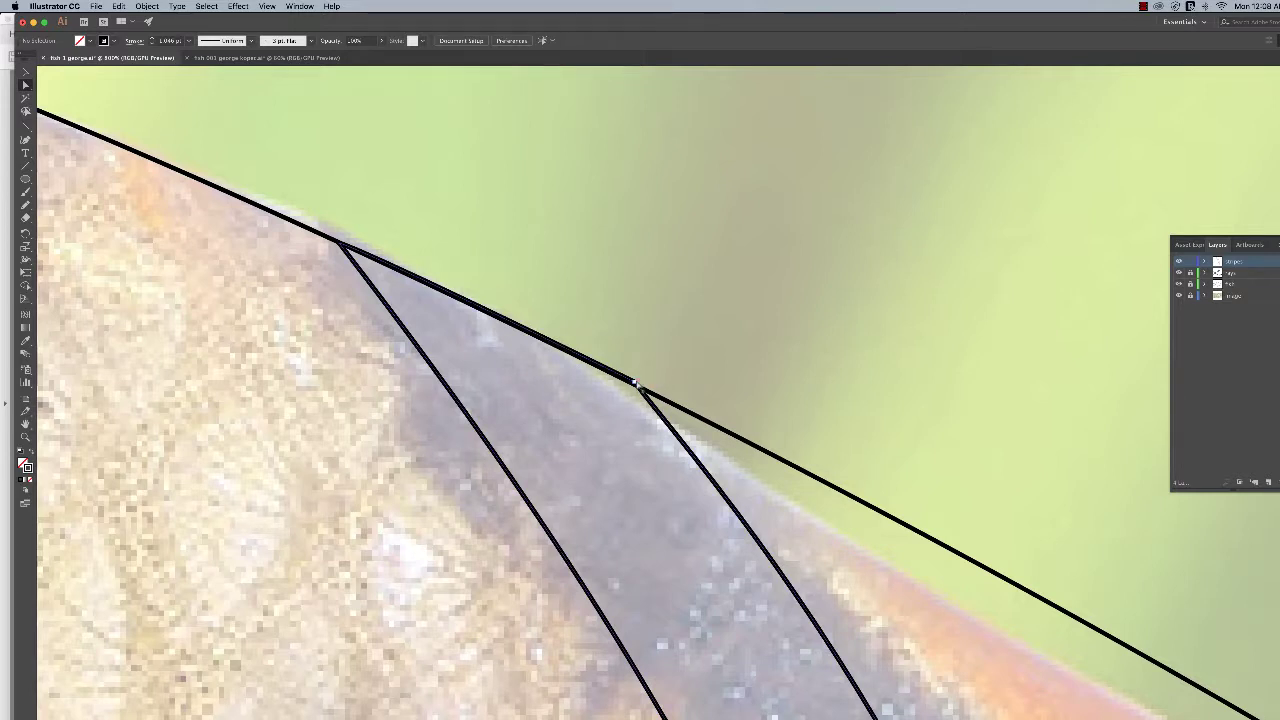
left_click_drag(634, 381, 640, 388)
left_click(622, 355)
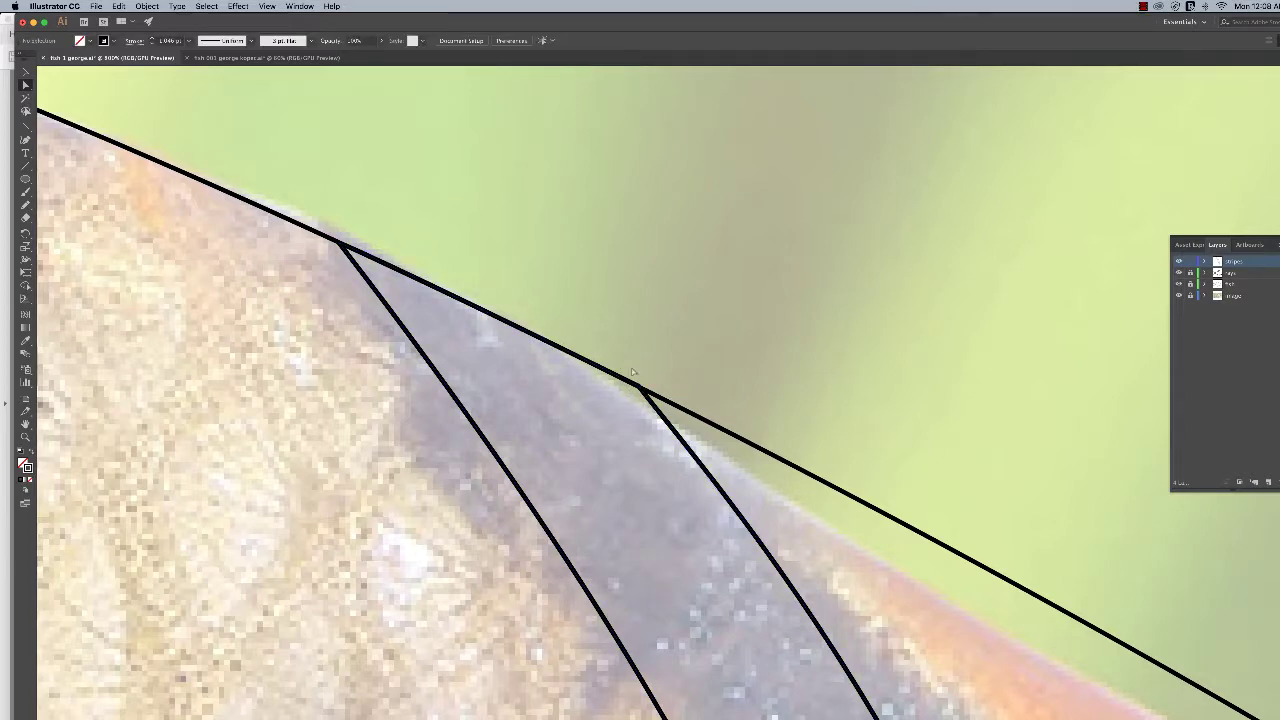
scroll(630, 377, "down", 3)
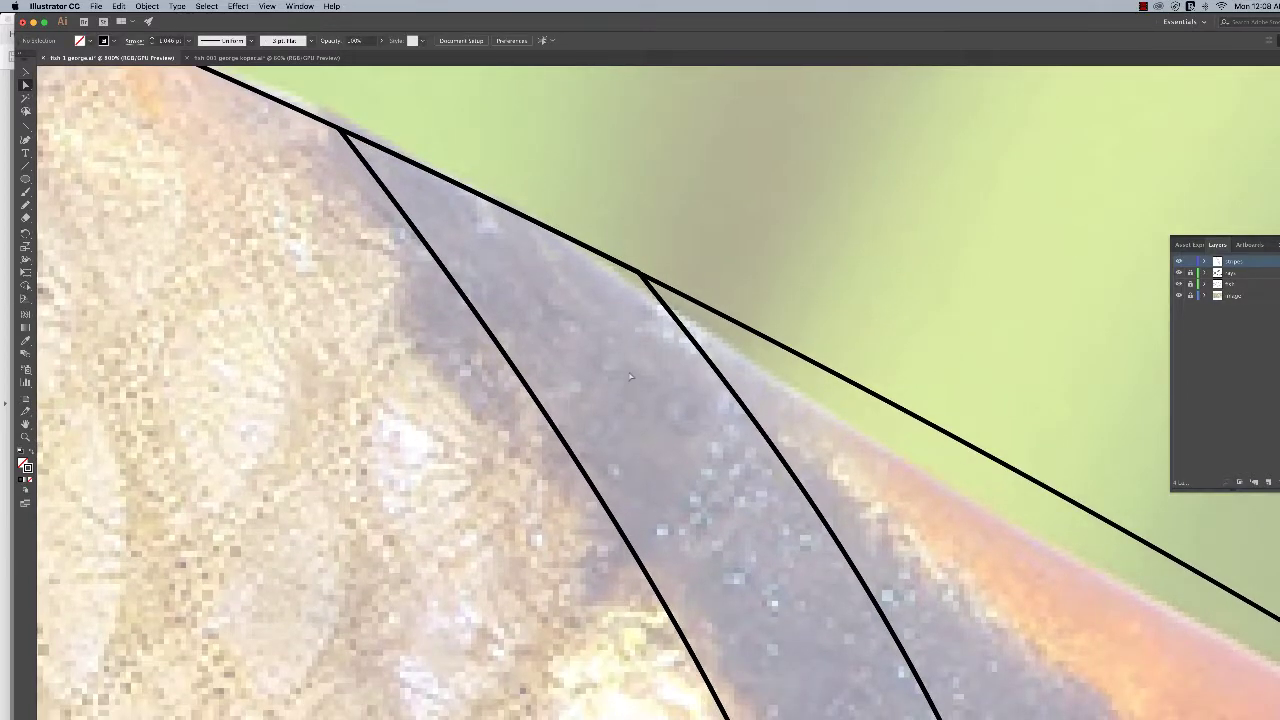
scroll(630, 377, "down", 1)
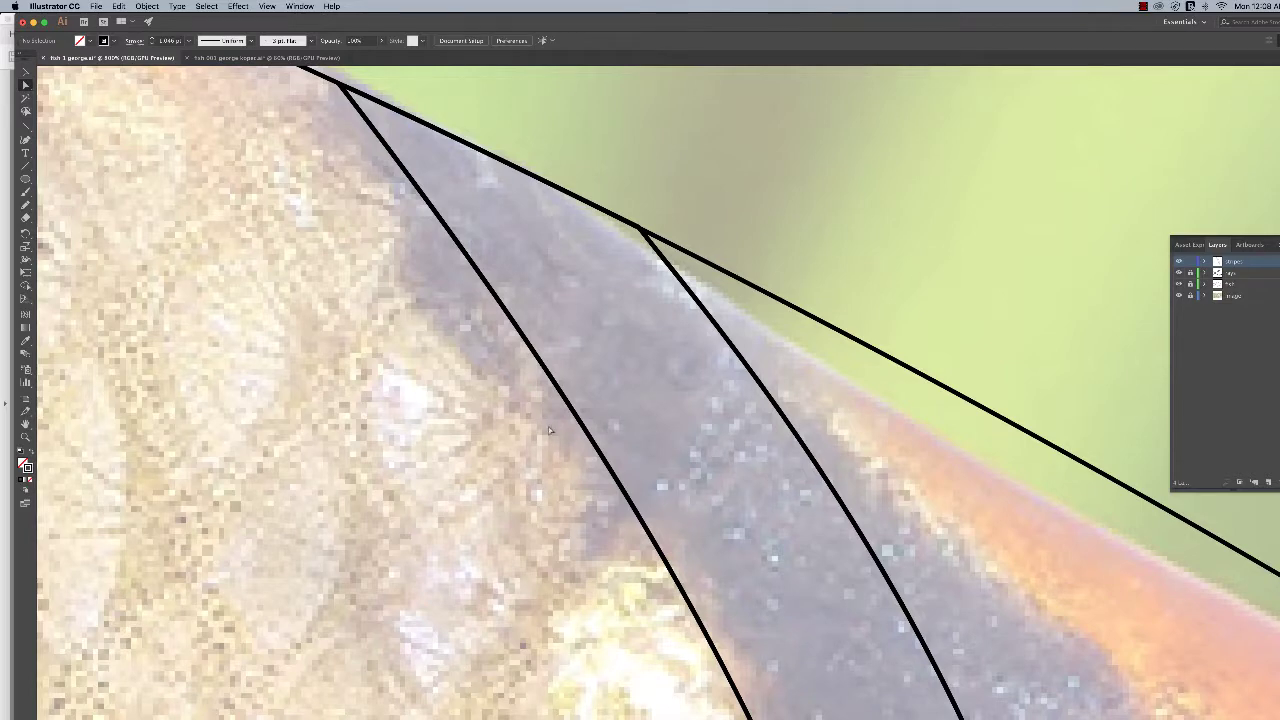
- Move the gill stripe's bottom point left and fine-tune its right and left curves
key("z")
left_click(570, 424, "alt")
left_click(651, 437, "alt")
left_click(657, 438, "alt")
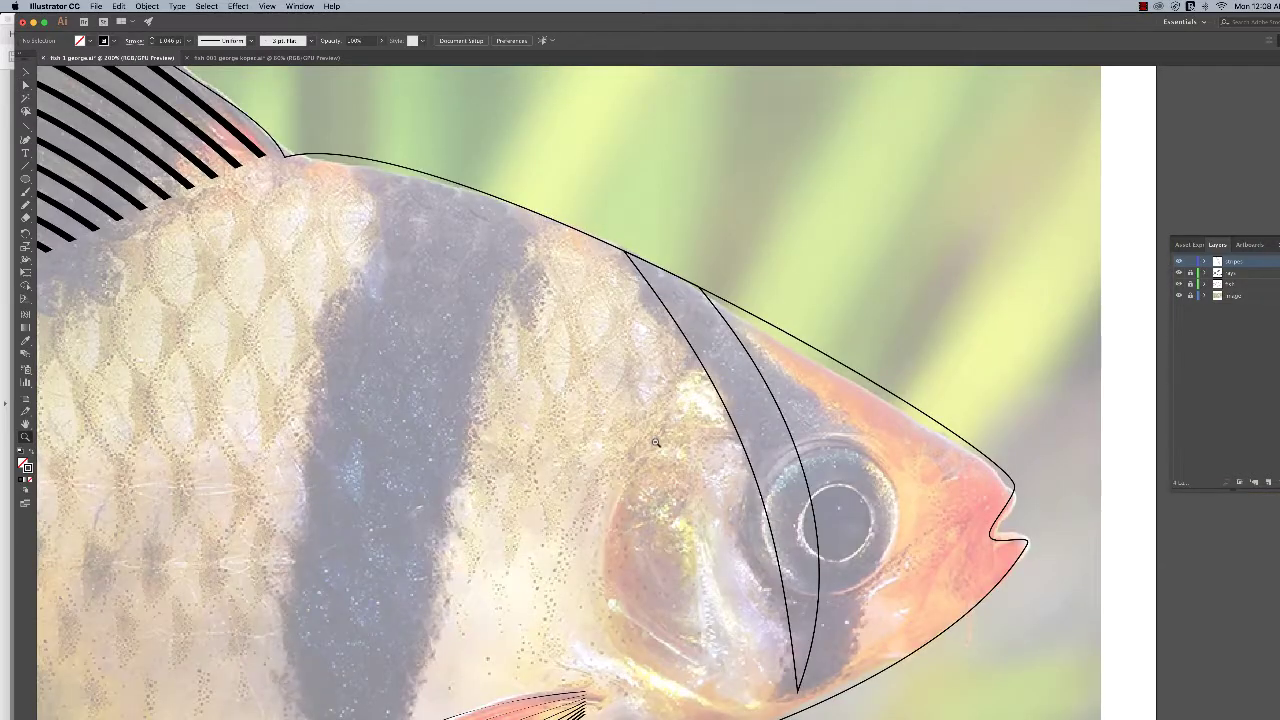
scroll(840, 427, "down", 5)
scroll(820, 420, "up", 3)
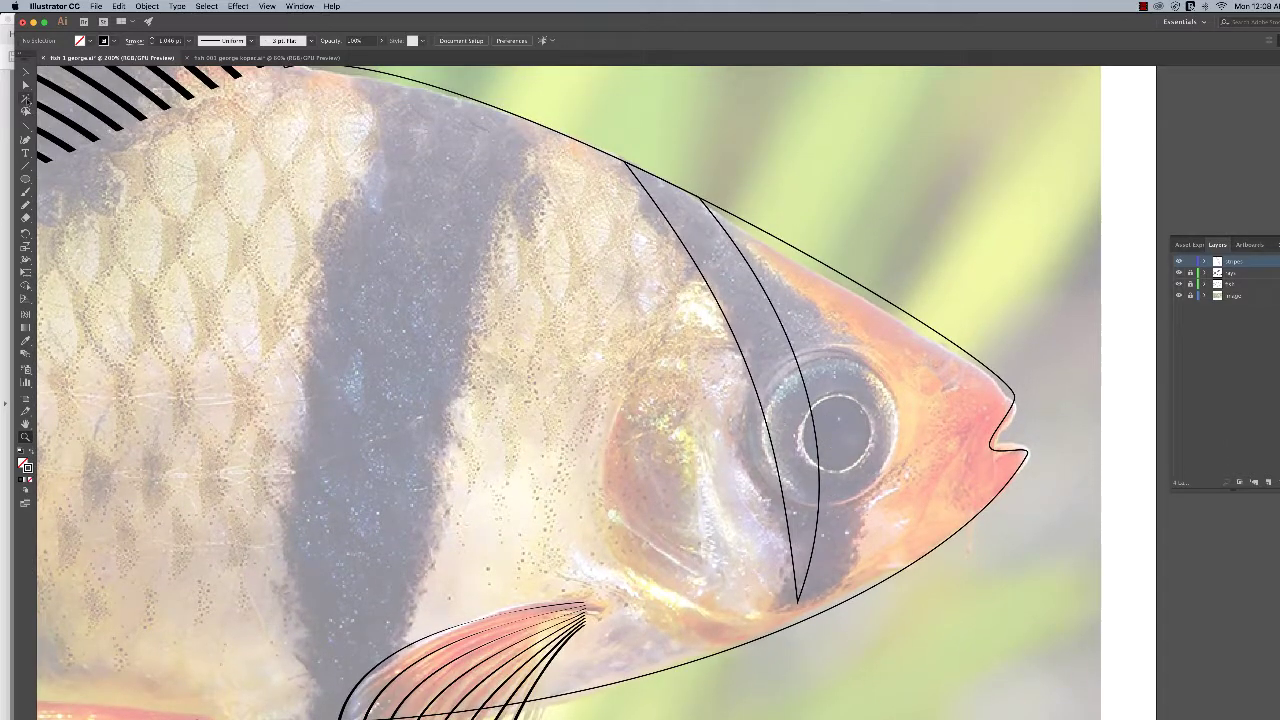
left_click(25, 85)
left_click(798, 602)
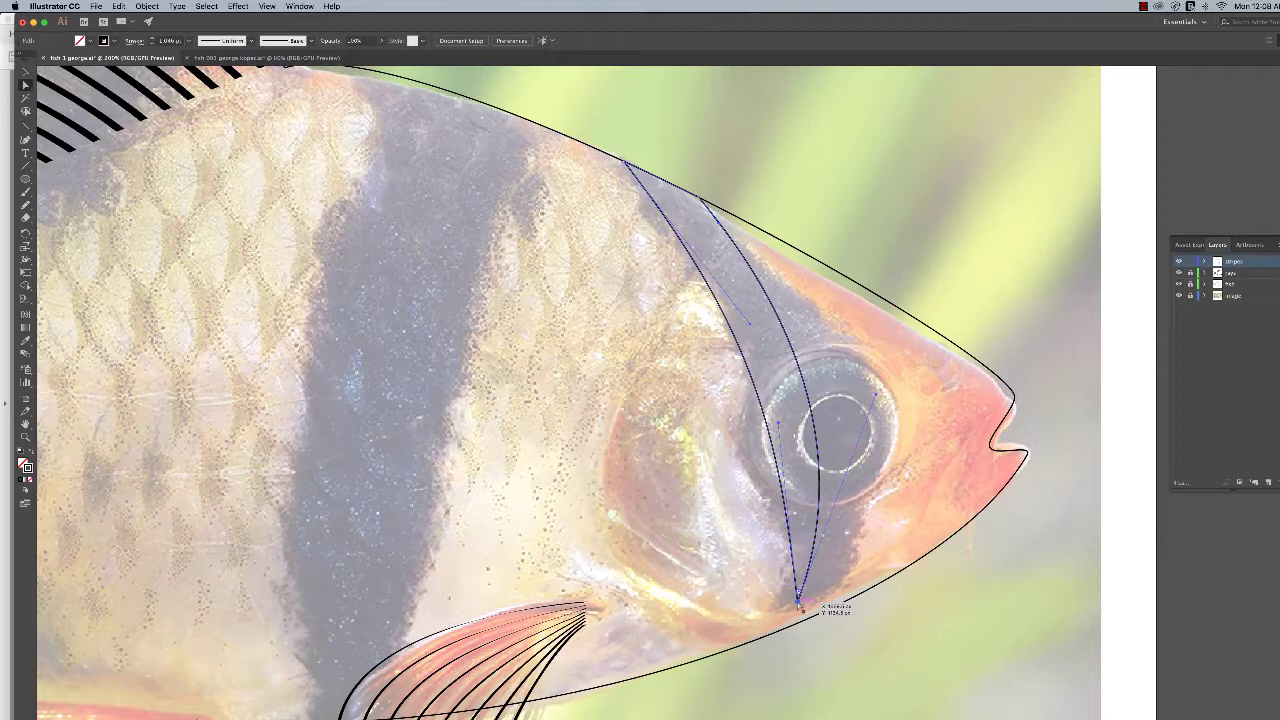
left_click_drag(800, 604, 754, 614)
left_click_drag(833, 410, 860, 395)
left_click_drag(737, 440, 741, 440)
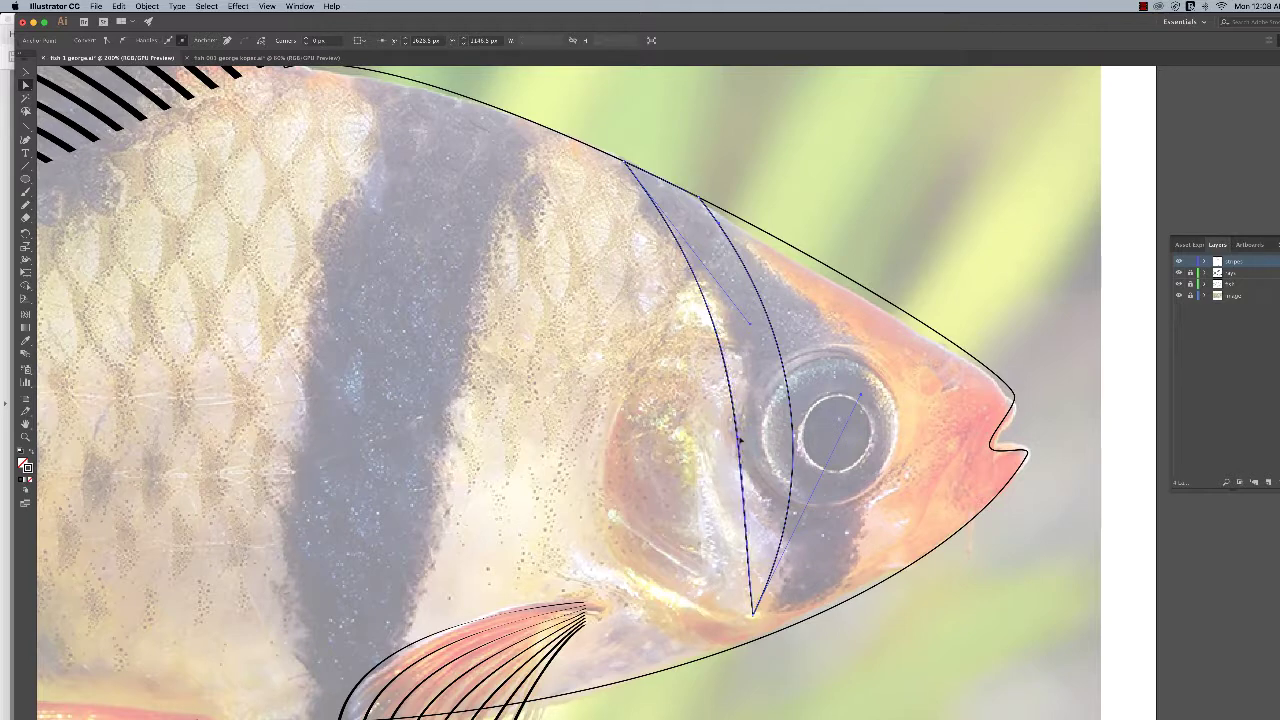
left_click(720, 462)
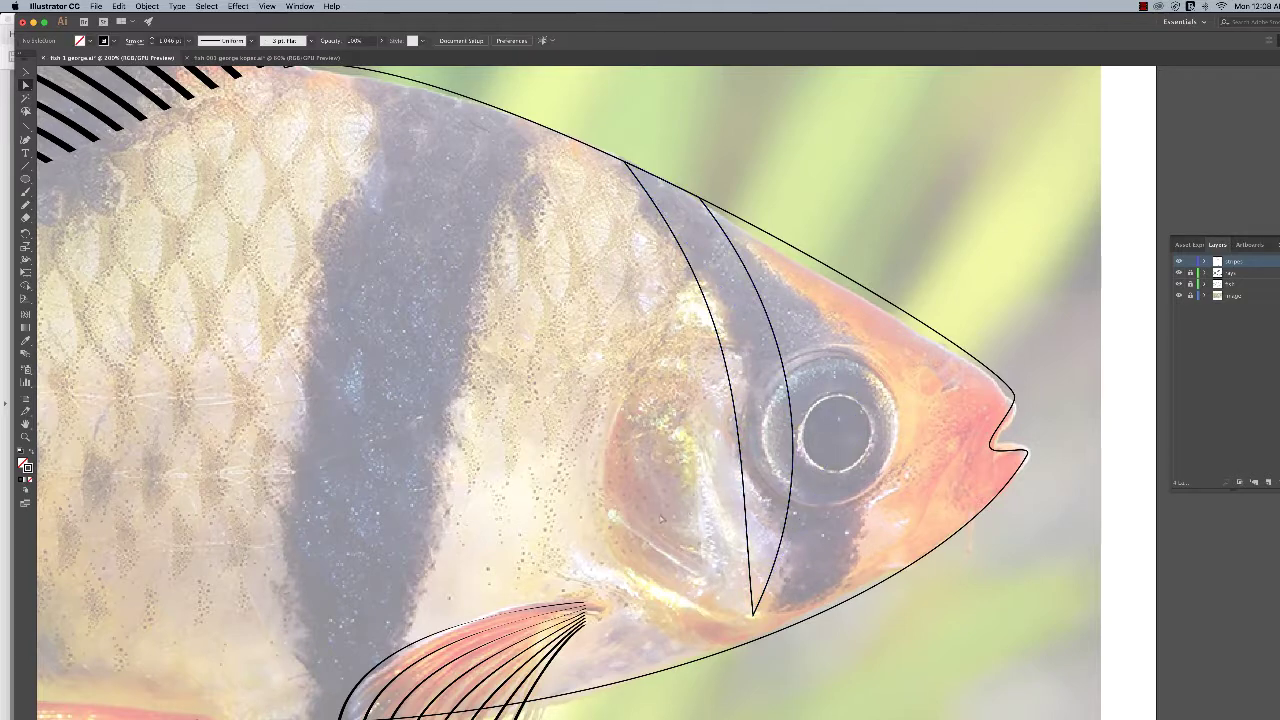
- Zoom out to the whole fish and compare it with the finished tiger barb illustration
scroll(655, 485, "down", 3)
scroll(660, 350, "up", 3)
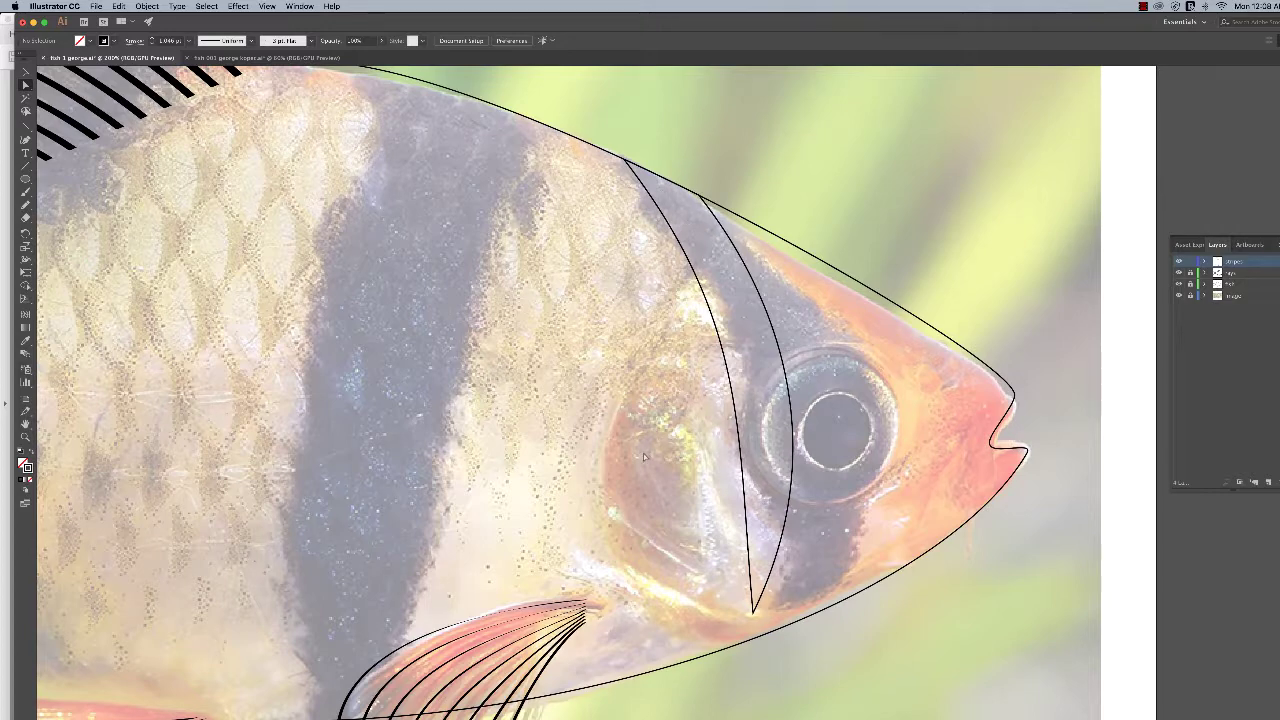
scroll(643, 453, "down", 1)
scroll(643, 455, "up", 2)
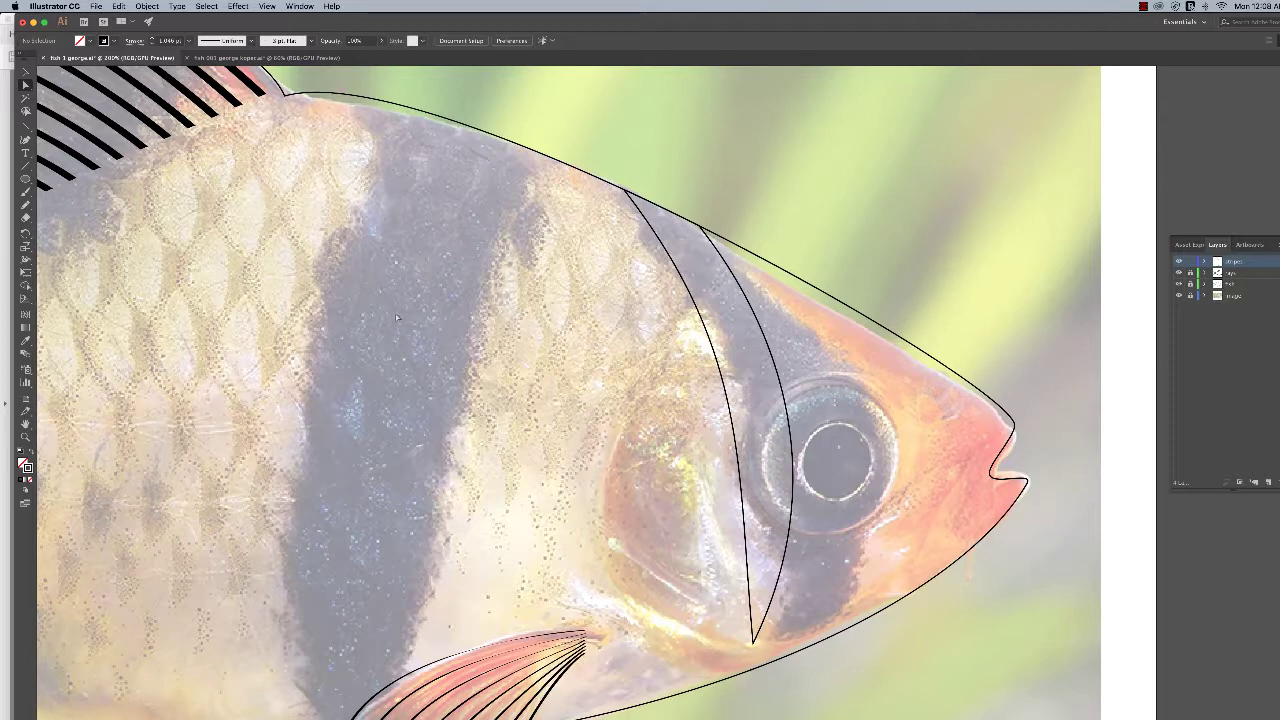
key("z")
left_click(474, 363, "alt")
left_click(545, 385, "alt")
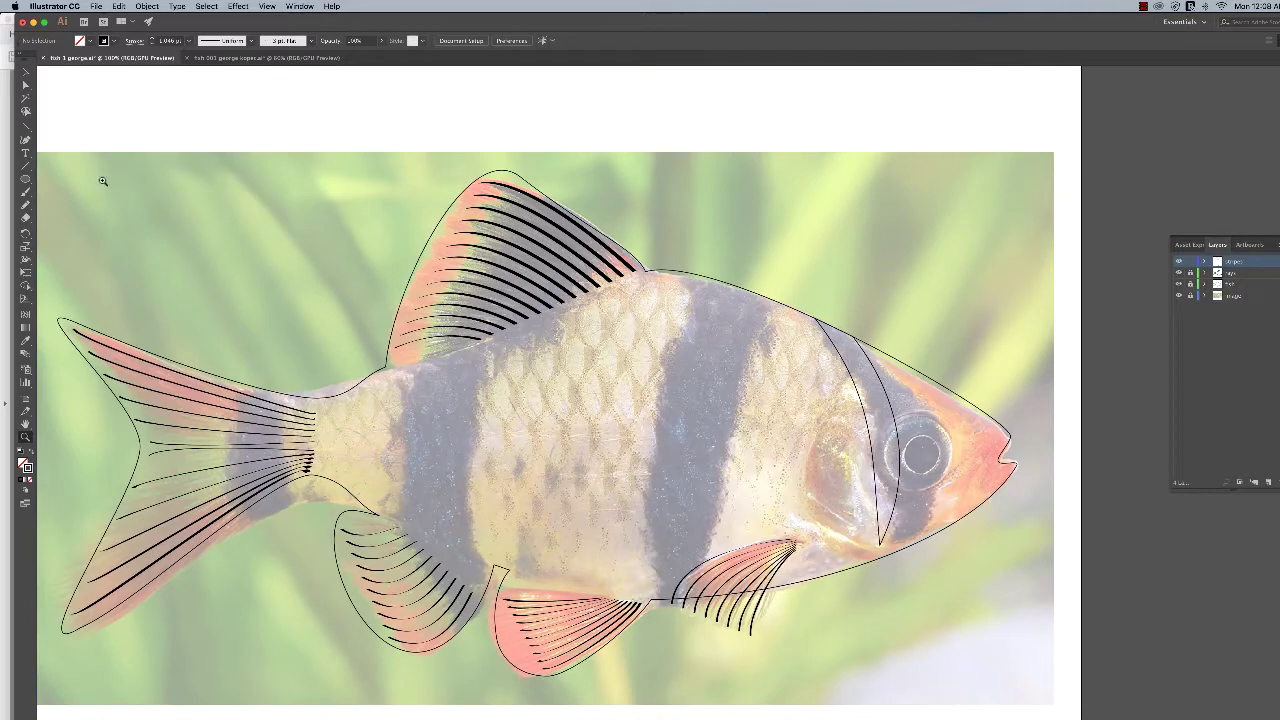
left_click(270, 58)
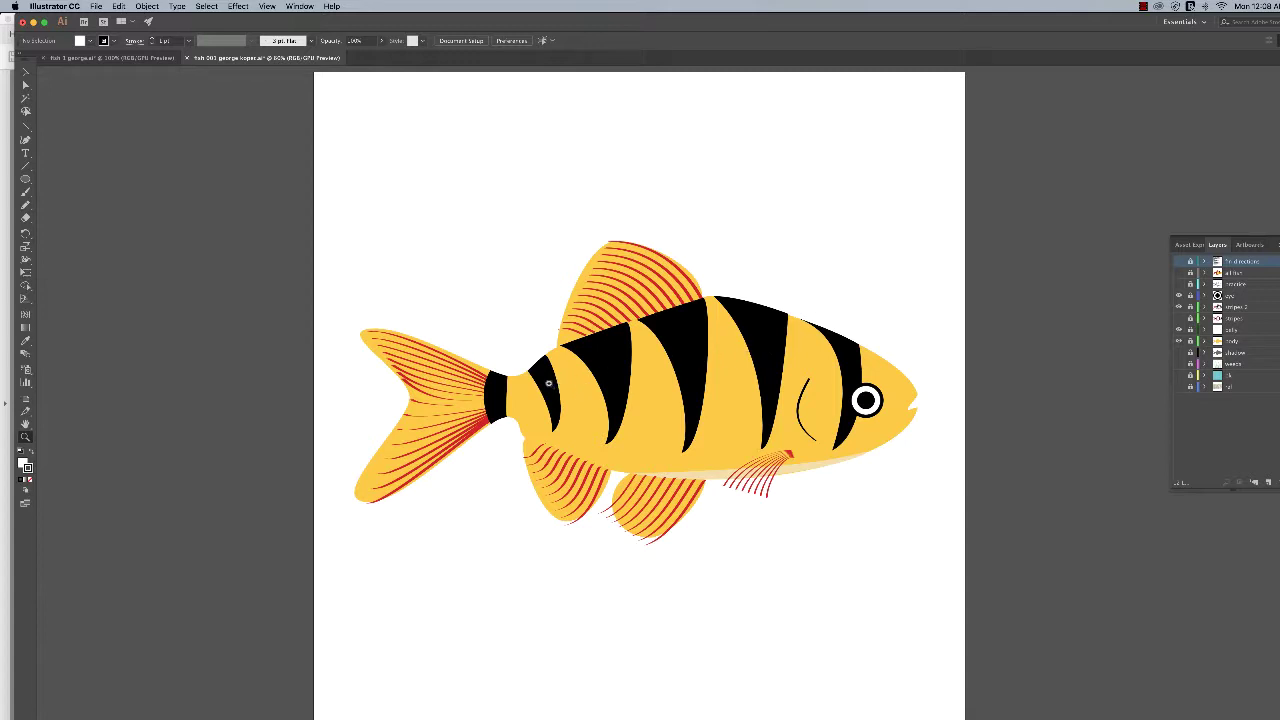
left_click(140, 59)
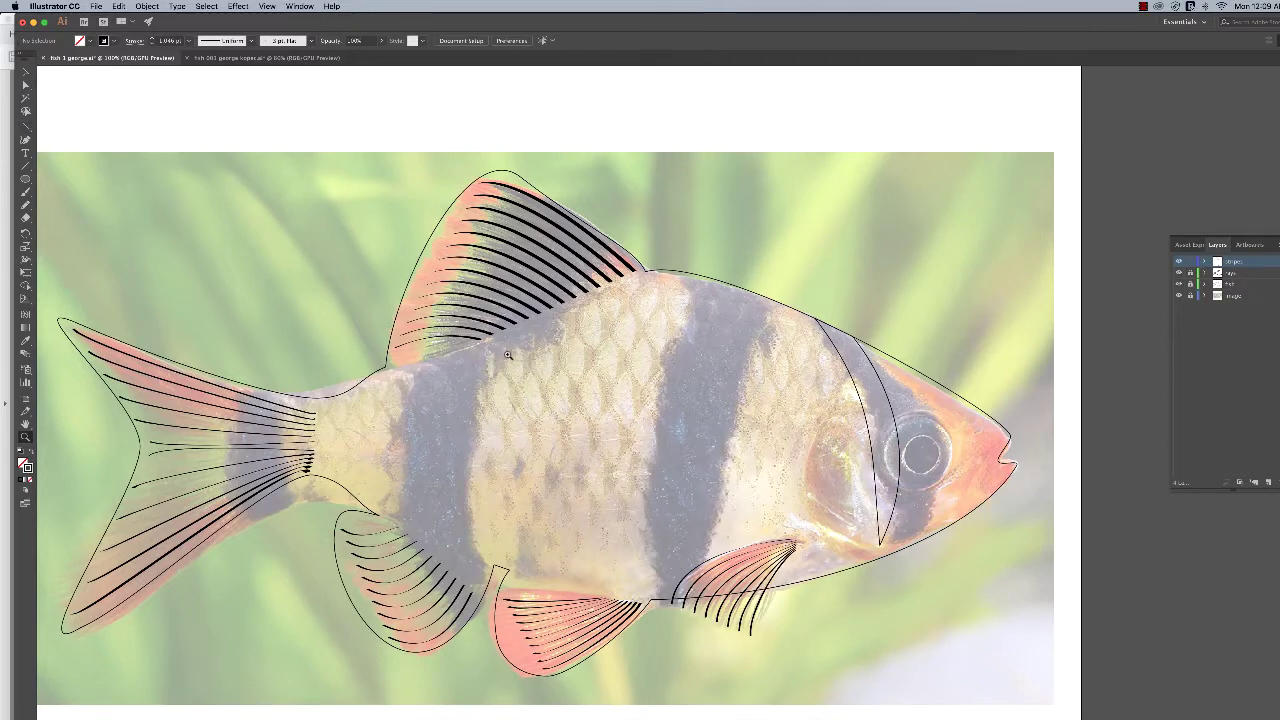
- Take the Pen tool (P) to start the body stripe behind the dorsal fin
key("p")
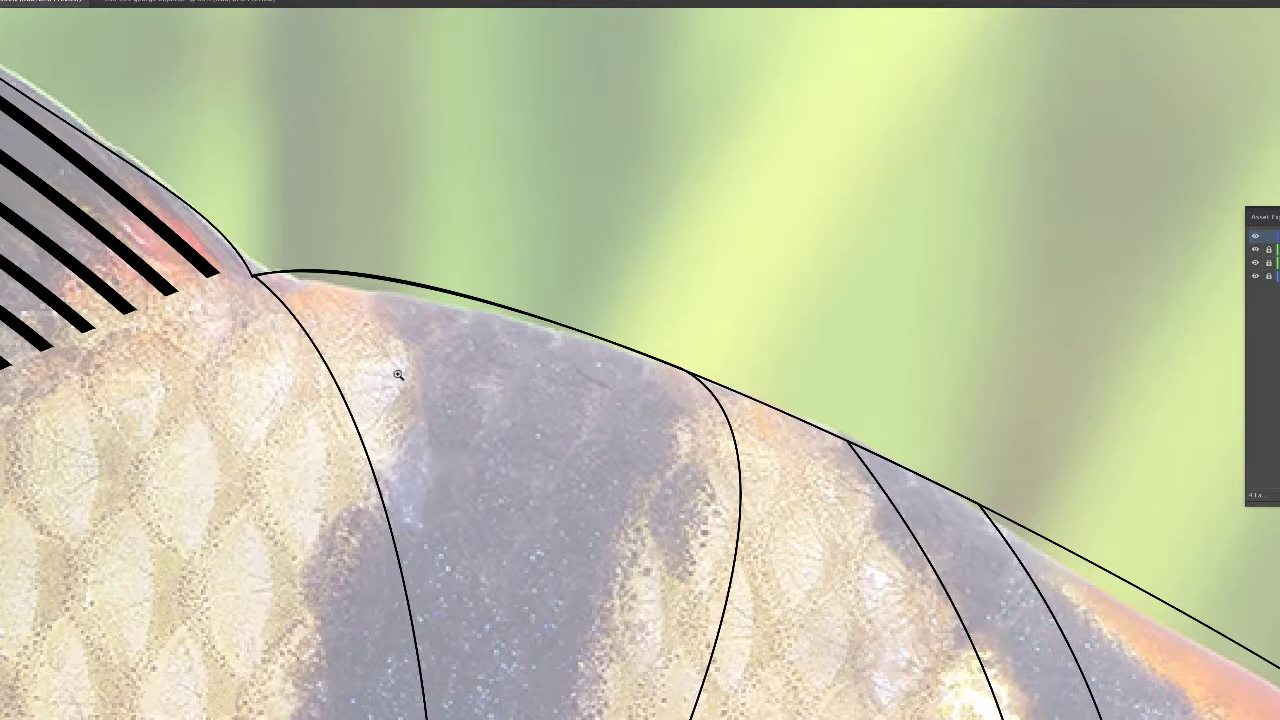
- Zoom out and drag the middle stripe's lower rear anchor up and to the right
left_click(434, 382, "alt")
left_click(530, 420, "alt")
left_click(620, 453, "alt")
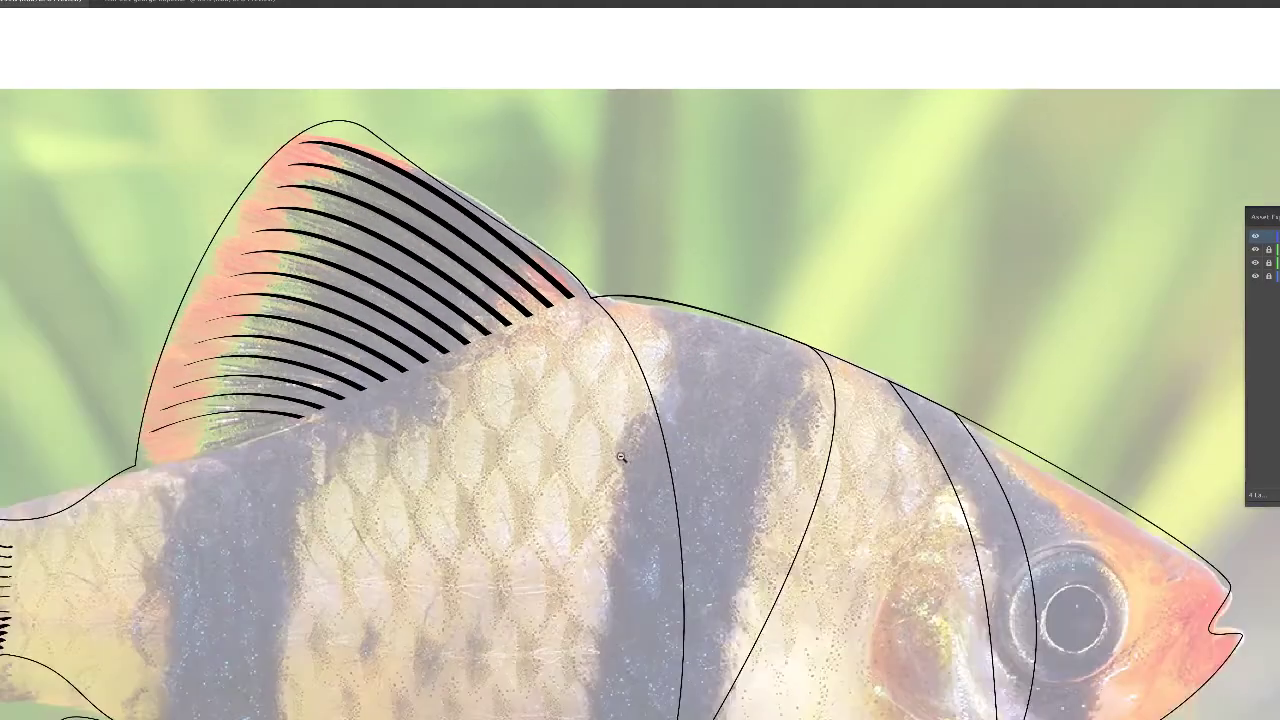
left_click(640, 466, "alt")
left_click(646, 470, "alt")
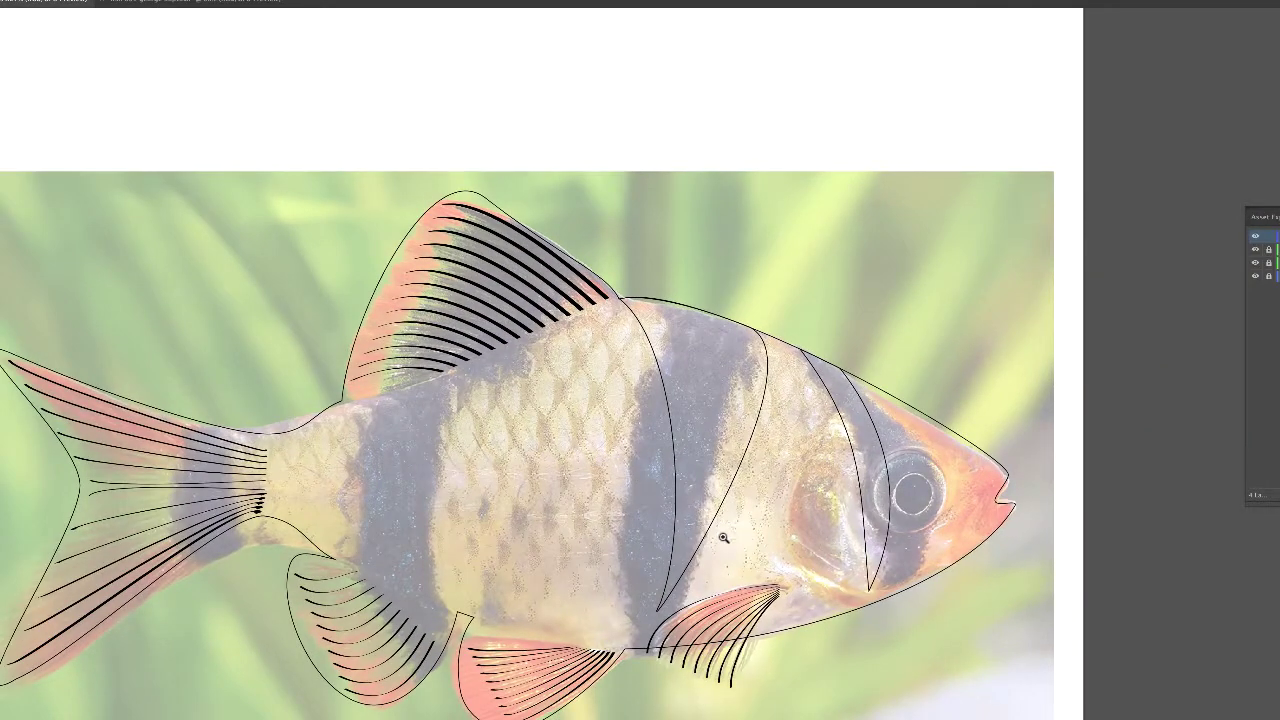
left_click(661, 610)
left_click(660, 608)
left_click_drag(660, 607, 689, 572)
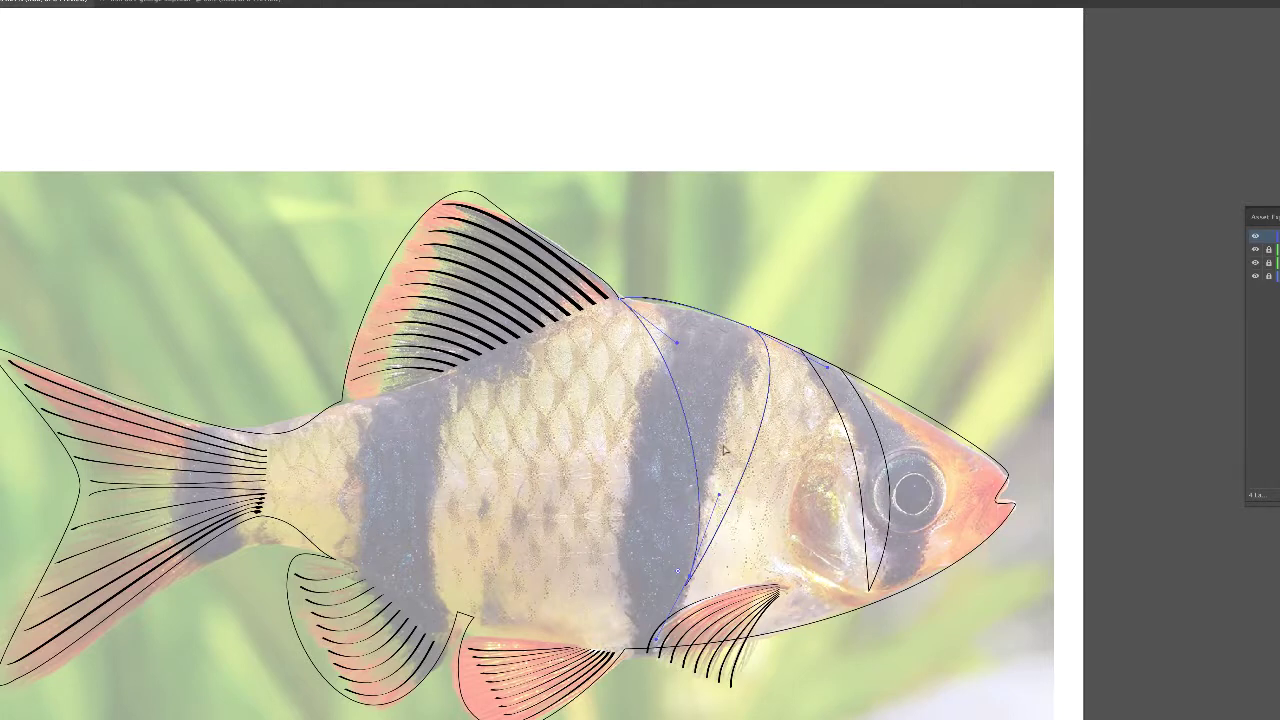
left_click(639, 576)
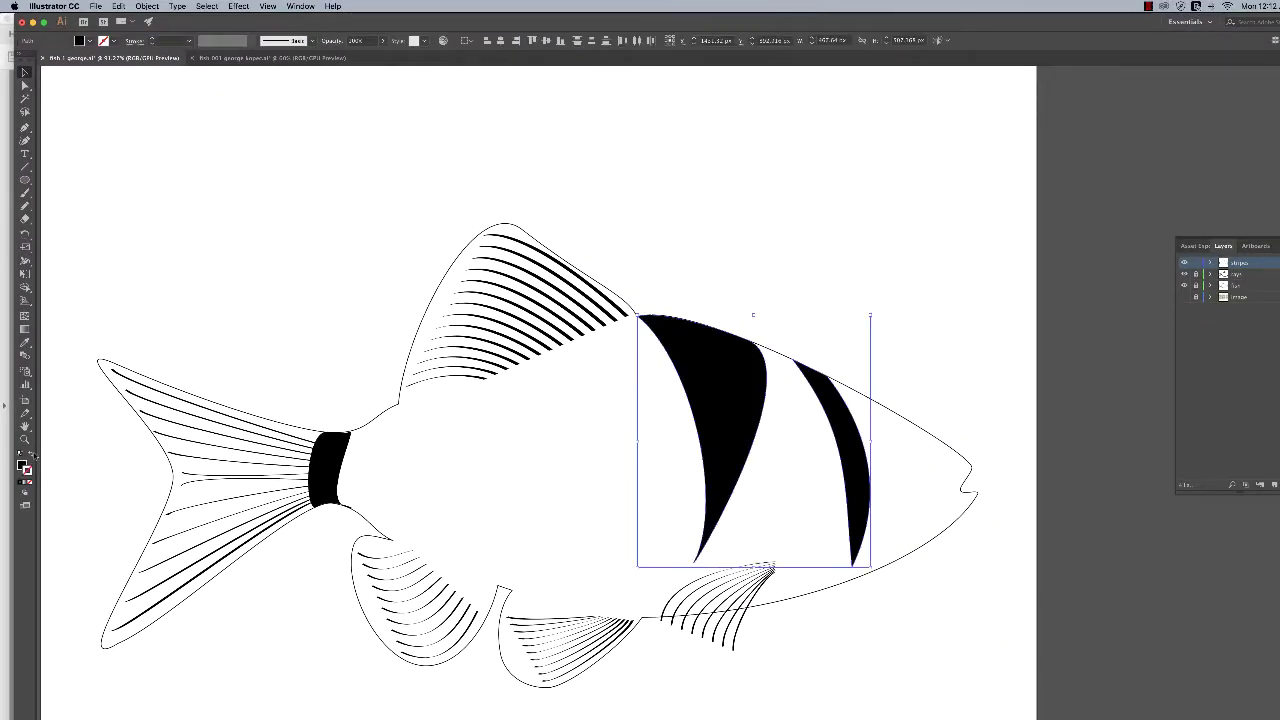
- Deselect the black stripes group and pick the Zoom tool
left_click(222, 392)
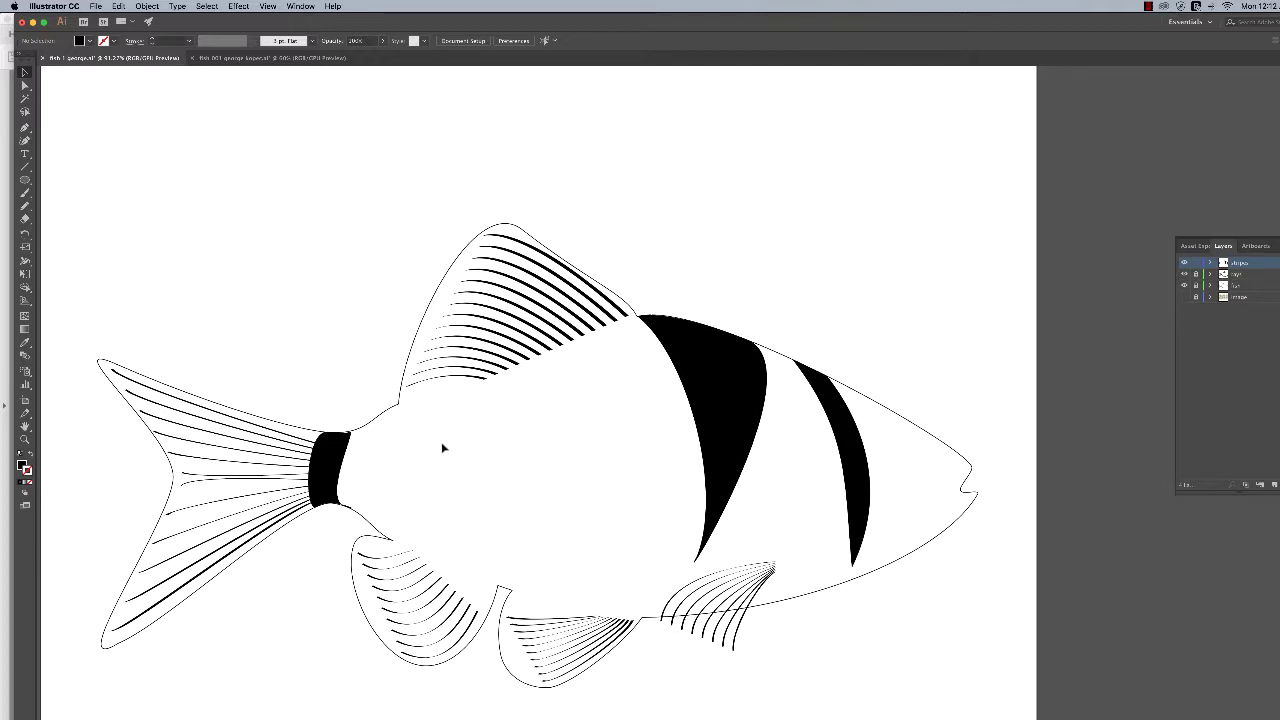
left_click(25, 439)
- Zoom in on the tail band, select its top edge, then zoom back out to the whole fish
left_click_drag(339, 450, 666, 400)
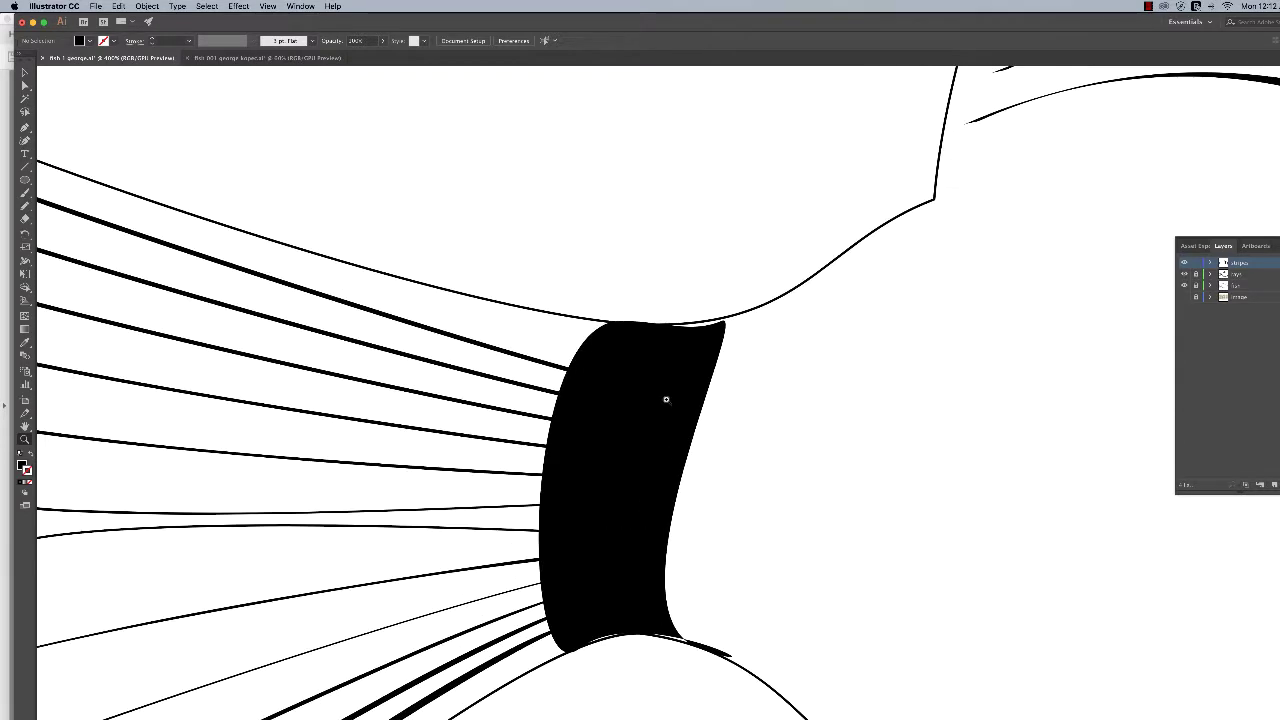
left_click(25, 85)
left_click(677, 328)
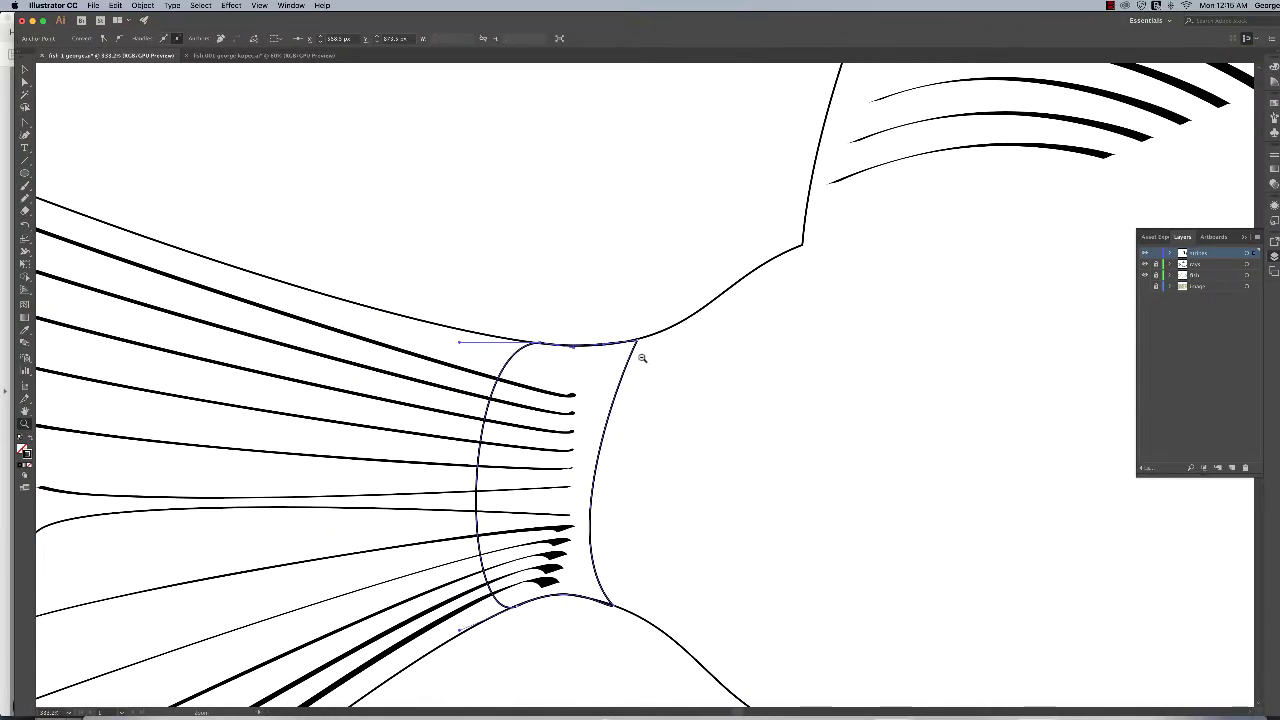
left_click(650, 549, "alt")
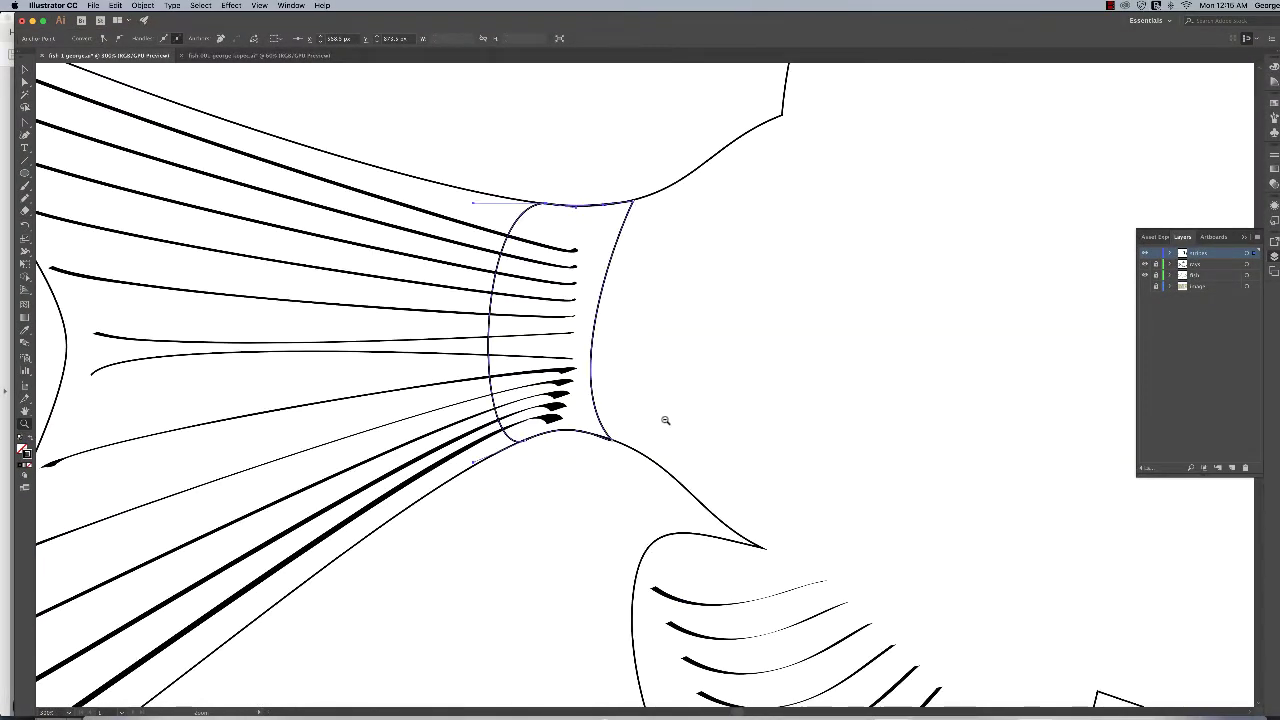
left_click(705, 383, "alt")
left_click(708, 383, "alt")
left_click(708, 383, "alt")
left_click(708, 383, "alt")
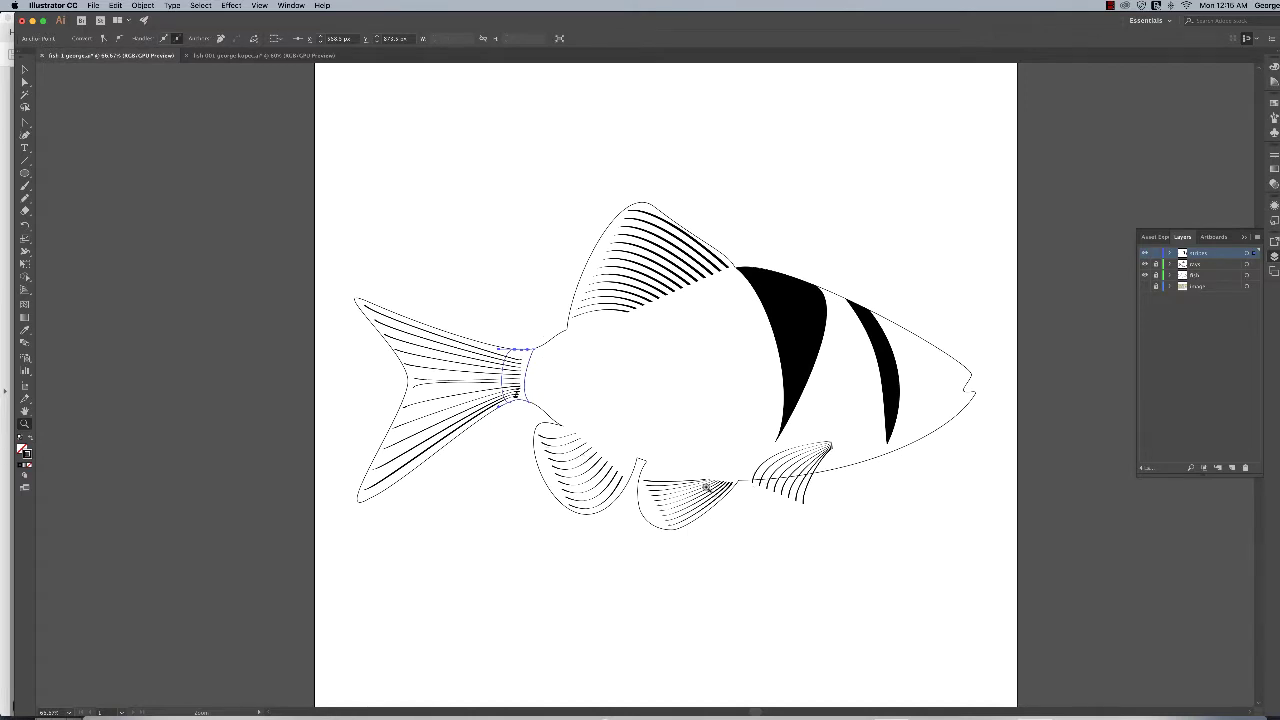
- Swap the tail-joint band's stroke to a solid black fill, then deselect it
key("v")
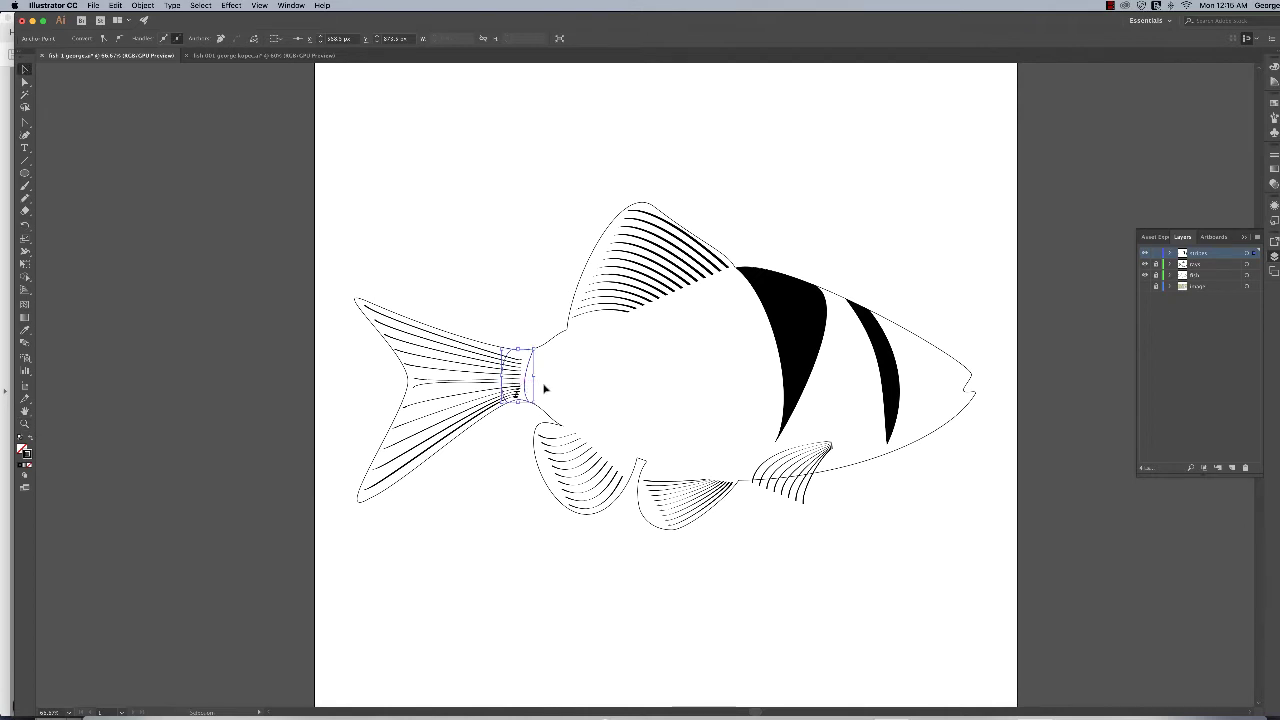
left_click(30, 438)
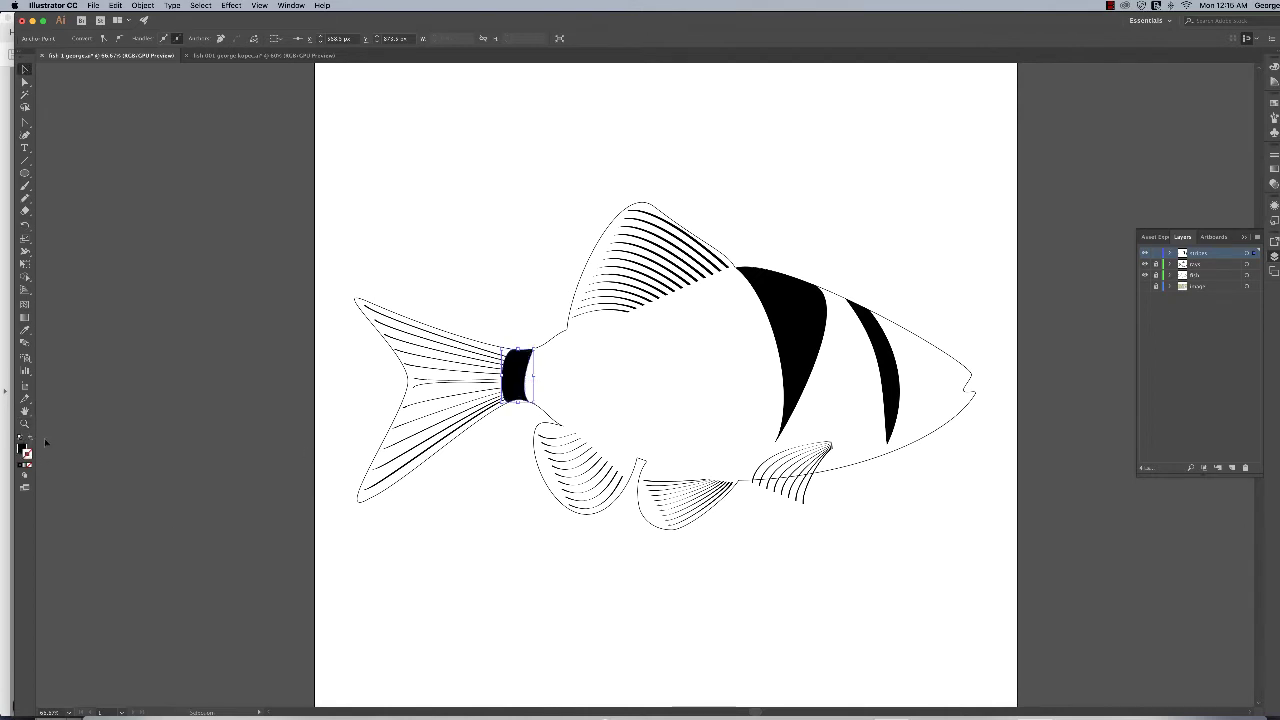
left_click(511, 497)
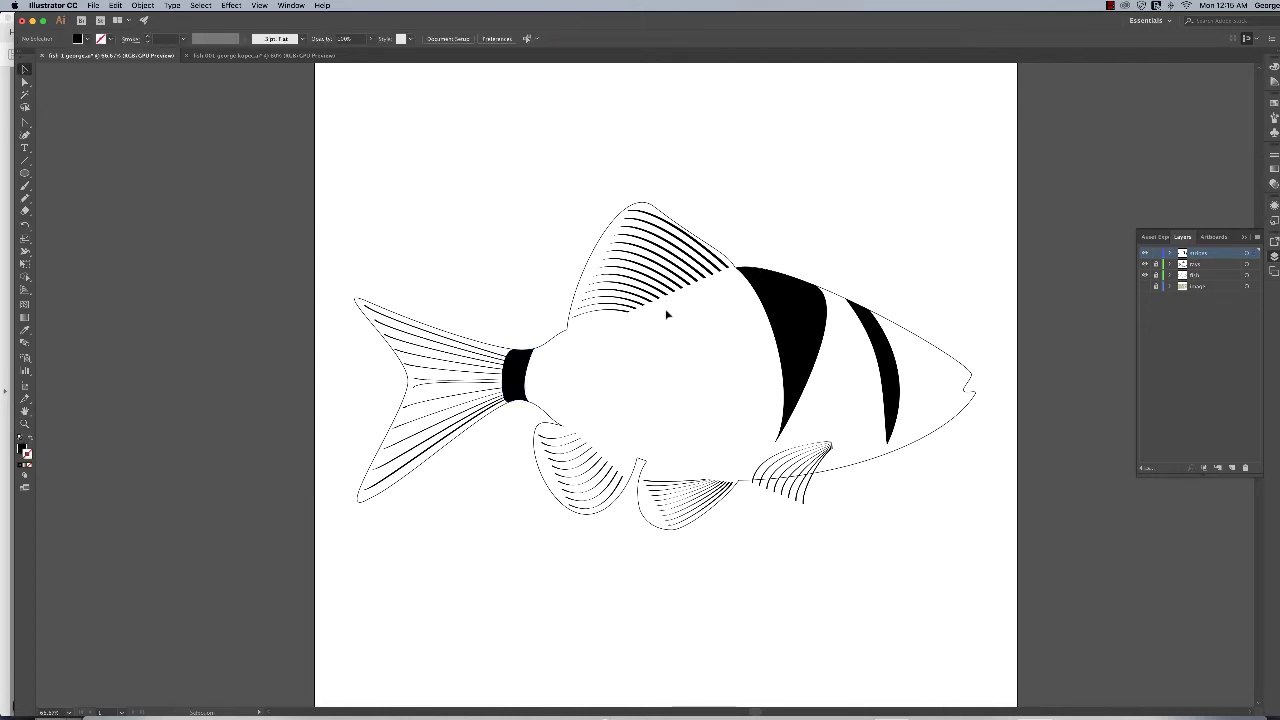